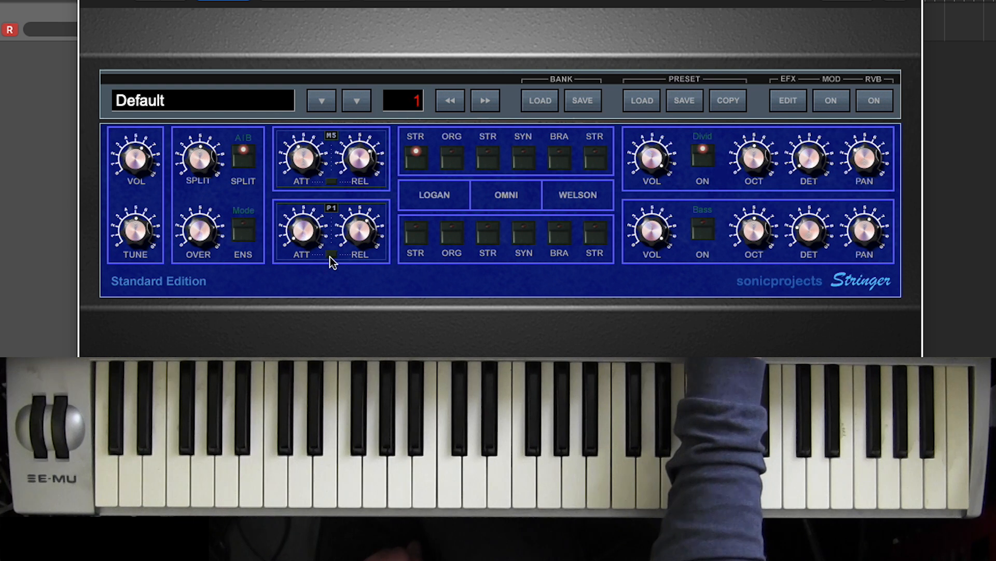
Set the envelope mode of both the lower and upper layers to NA.
{"action": "left_click", "coordinate": [331, 254]}
{"action": "left_click", "coordinate": [331, 254]}
{"action": "left_click", "coordinate": [331, 254]}
{"action": "left_click", "coordinate": [331, 254]}
{"action": "left_click", "coordinate": [331, 254]}
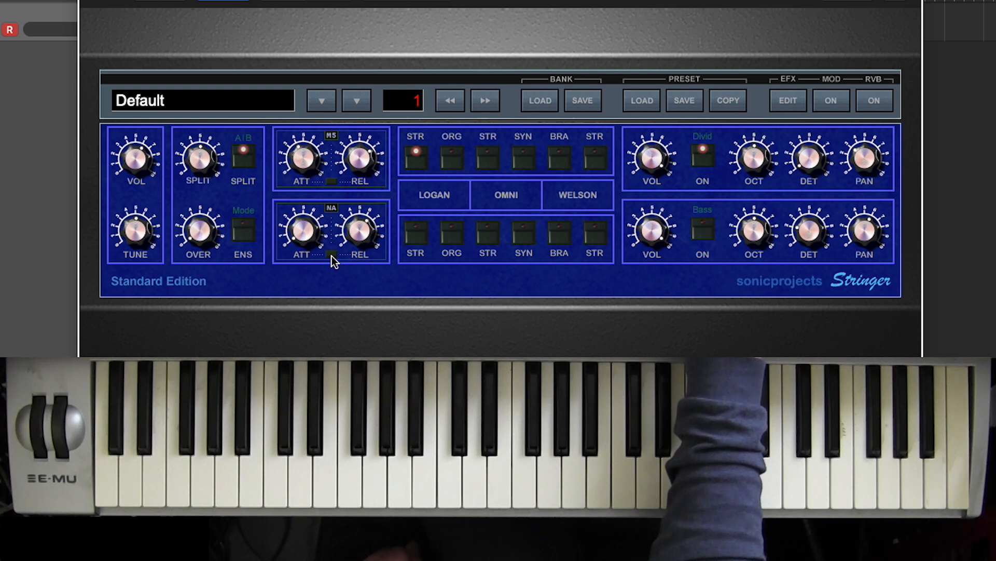
{"action": "left_click", "coordinate": [331, 183]}
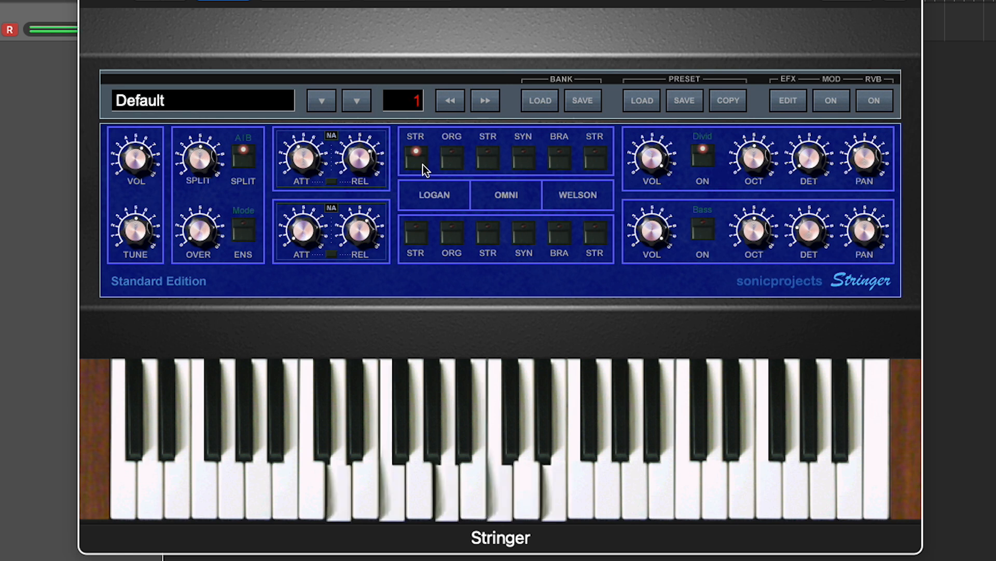
Switch the upper layer from Logan strings to Omni strings, and switch the Omni strings off again.
{"action": "left_click", "coordinate": [489, 161]}
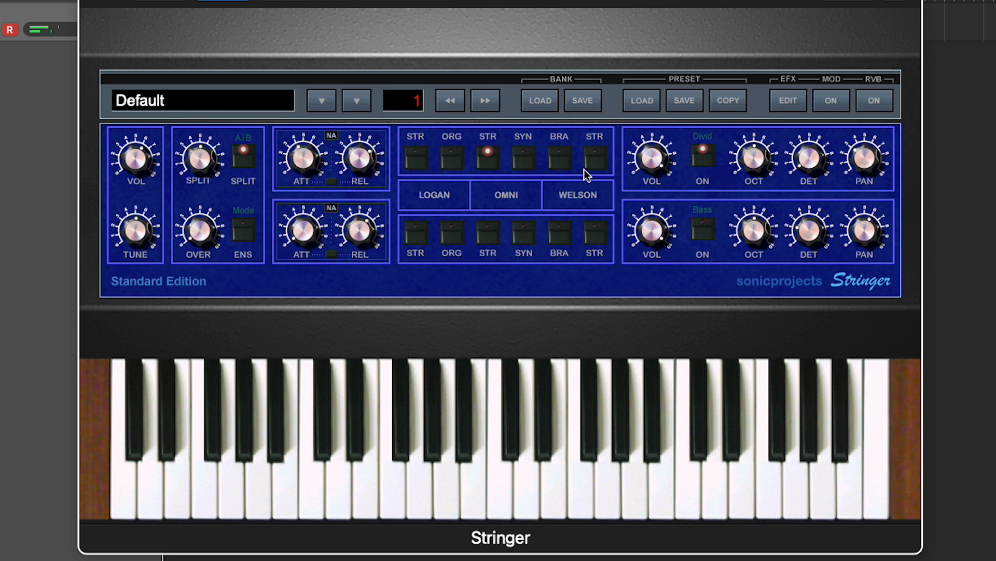
{"action": "left_click", "coordinate": [491, 162]}
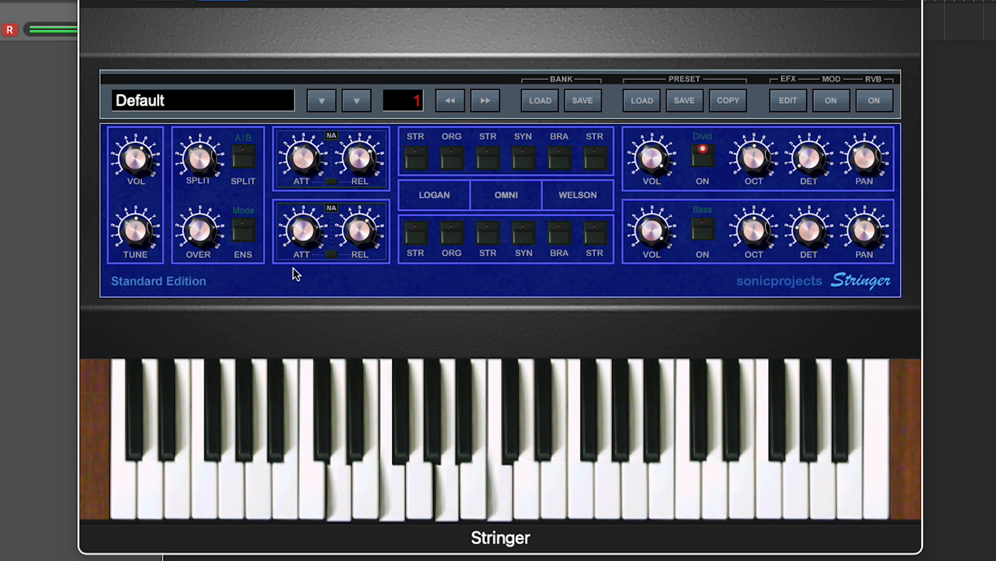
Toggle the ensemble effect on and off to compare the divide-down sound with and without it.
{"action": "left_click", "coordinate": [243, 231]}
{"action": "left_click", "coordinate": [248, 241]}
{"action": "left_click", "coordinate": [245, 235]}
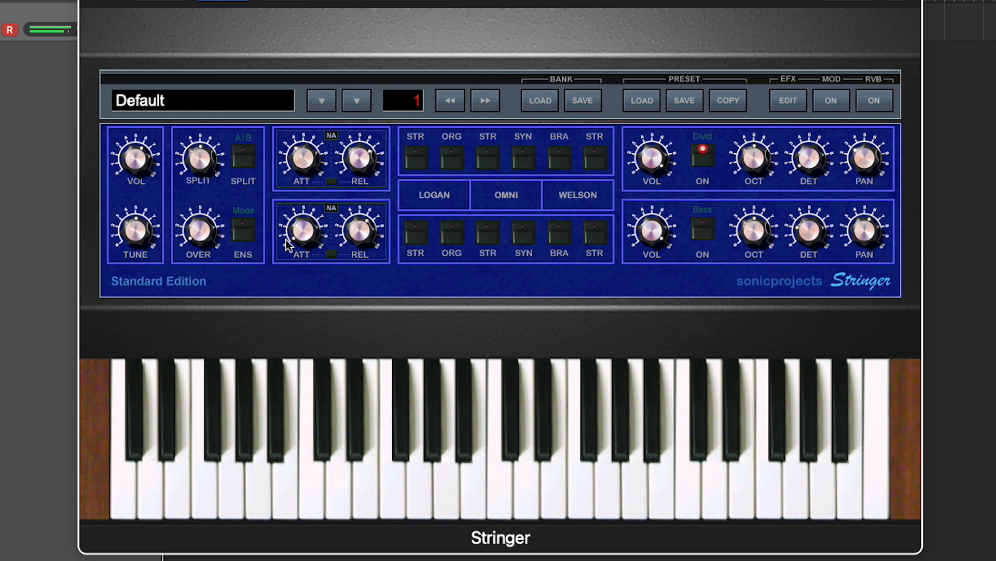
{"action": "left_click", "coordinate": [249, 233]}
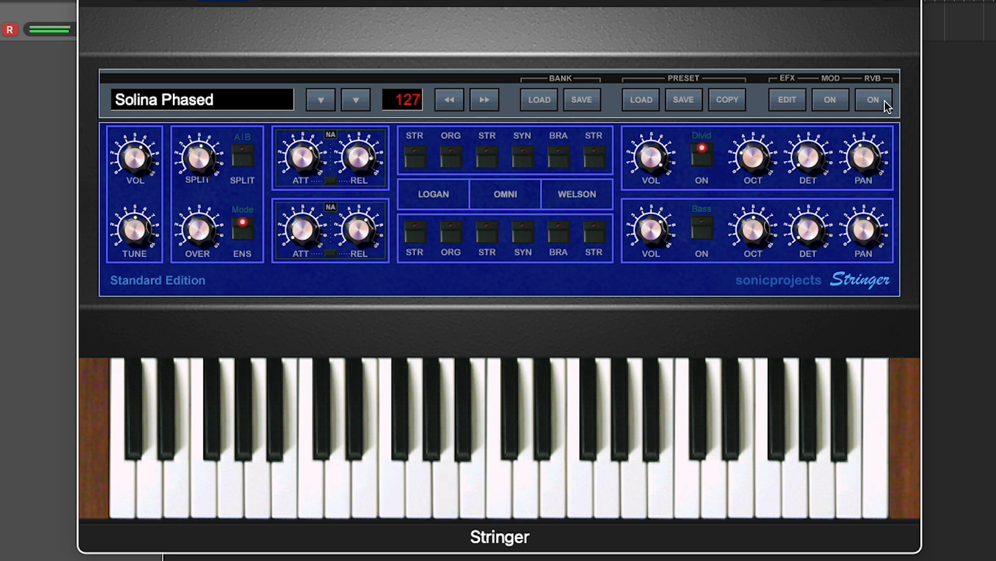
Open the effects editing controls and enable the Bass divide-down section.
{"action": "left_click", "coordinate": [787, 101]}
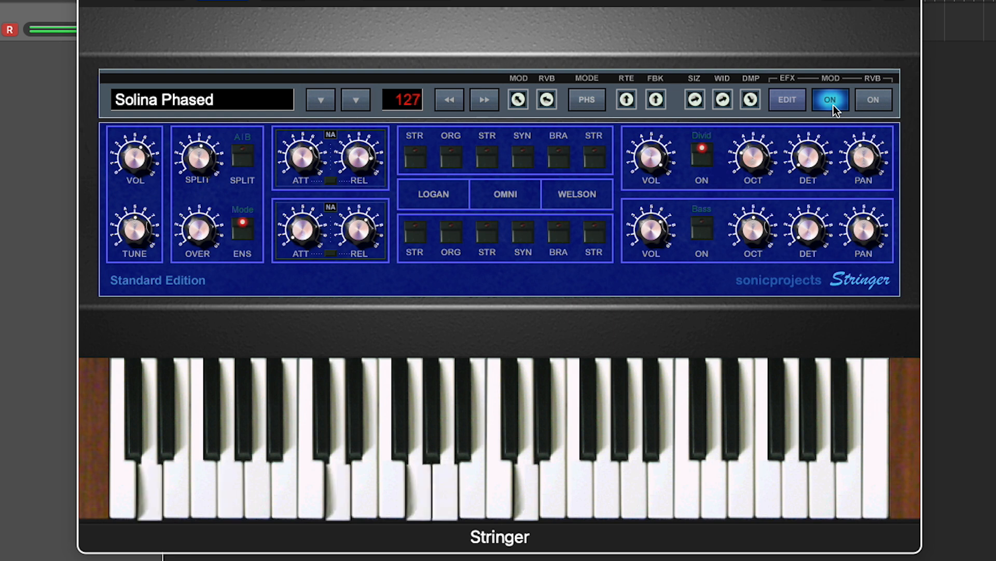
{"action": "left_click", "coordinate": [707, 231]}
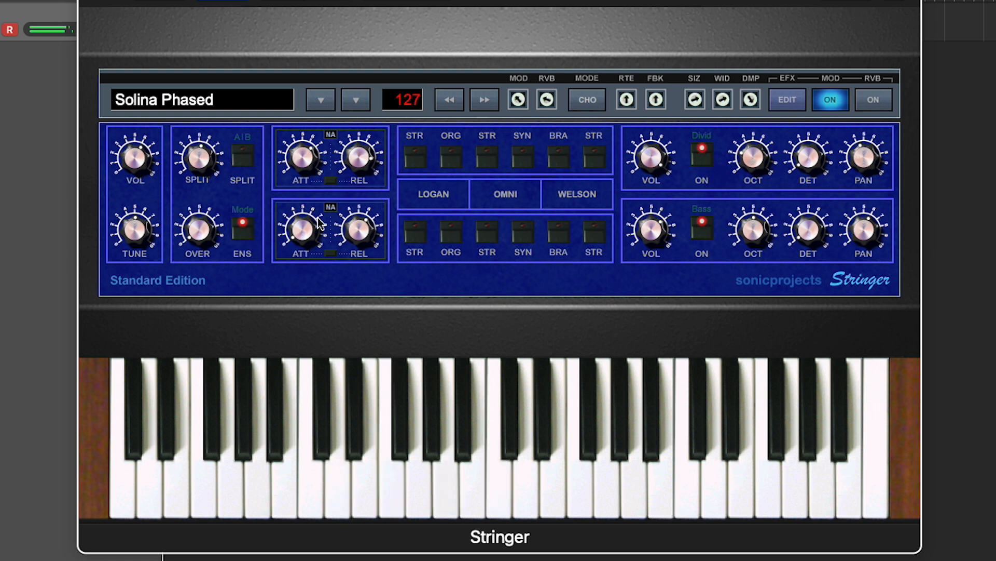
Set the modulation mode to CHFL and adjust the modulation rate and feedback.
{"action": "left_click", "coordinate": [600, 105]}
{"action": "mouse_move", "coordinate": [629, 100]}
{"action": "left_mouse_down"}
{"action": "mouse_move", "coordinate": [647, 195]}
{"action": "mouse_move", "coordinate": [631, 43]}
{"action": "mouse_move", "coordinate": [639, 104]}
{"action": "left_mouse_up"}
{"action": "left_click", "coordinate": [594, 102]}
{"action": "left_click_drag", "start_coordinate": [661, 98], "coordinate": [634, 148]}
{"action": "left_click_drag", "start_coordinate": [663, 101], "coordinate": [659, 102]}
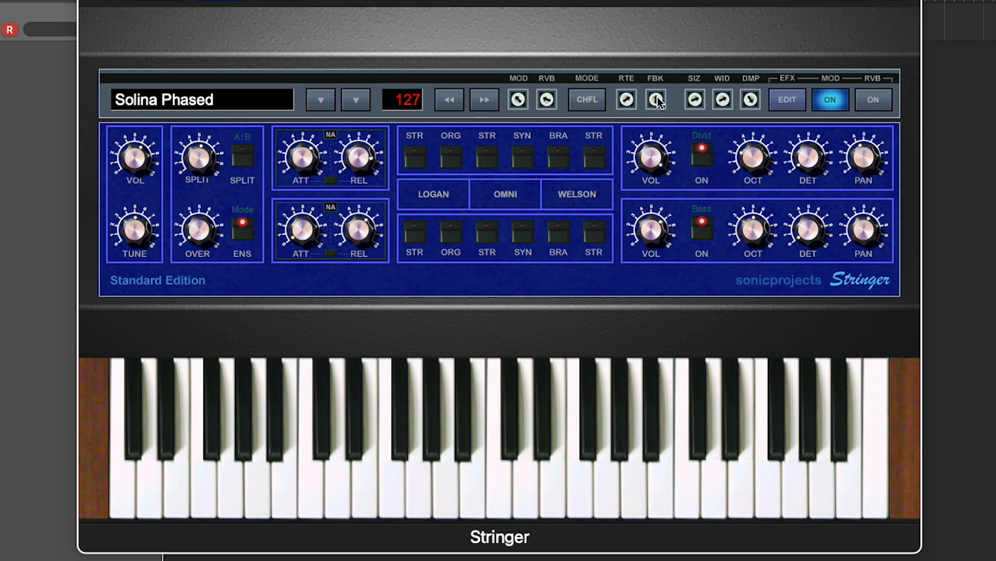
{"action": "left_click_drag", "start_coordinate": [657, 97], "coordinate": [675, 117]}
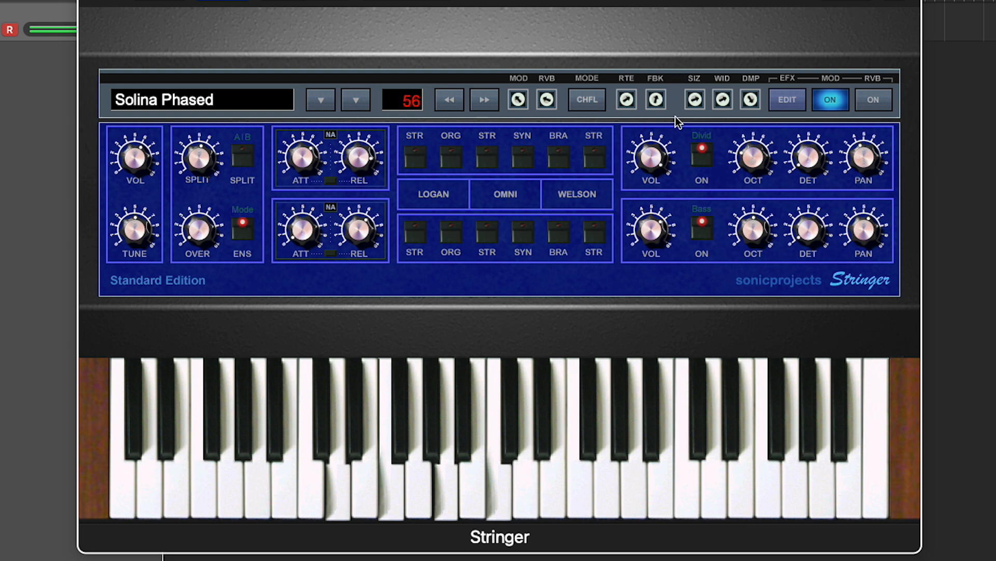
Set the modulation mode to PHS and adjust the phaser rate.
{"action": "left_click", "coordinate": [597, 105]}
{"action": "left_click", "coordinate": [598, 106]}
{"action": "mouse_move", "coordinate": [629, 100]}
{"action": "left_mouse_down"}
{"action": "mouse_move", "coordinate": [661, 222]}
{"action": "mouse_move", "coordinate": [628, 102]}
{"action": "mouse_move", "coordinate": [633, 112]}
{"action": "left_mouse_up"}
{"action": "left_click_drag", "start_coordinate": [631, 108], "coordinate": [626, 26]}
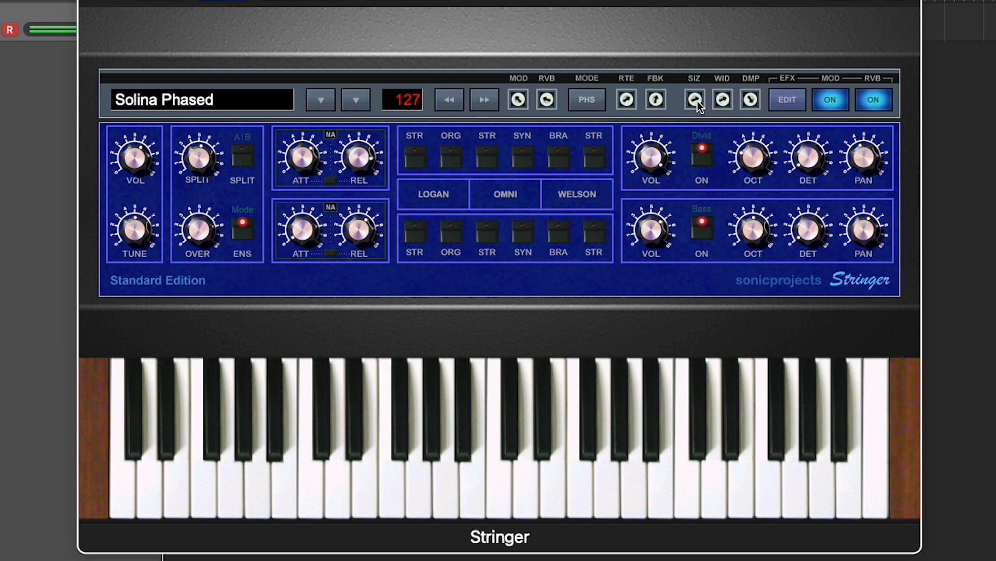
Raise the reverb size and reverb amount, and close the effects editing controls.
{"action": "left_click_drag", "start_coordinate": [697, 101], "coordinate": [705, 66]}
{"action": "left_click_drag", "start_coordinate": [550, 98], "coordinate": [559, 71]}
{"action": "left_click", "coordinate": [786, 101]}
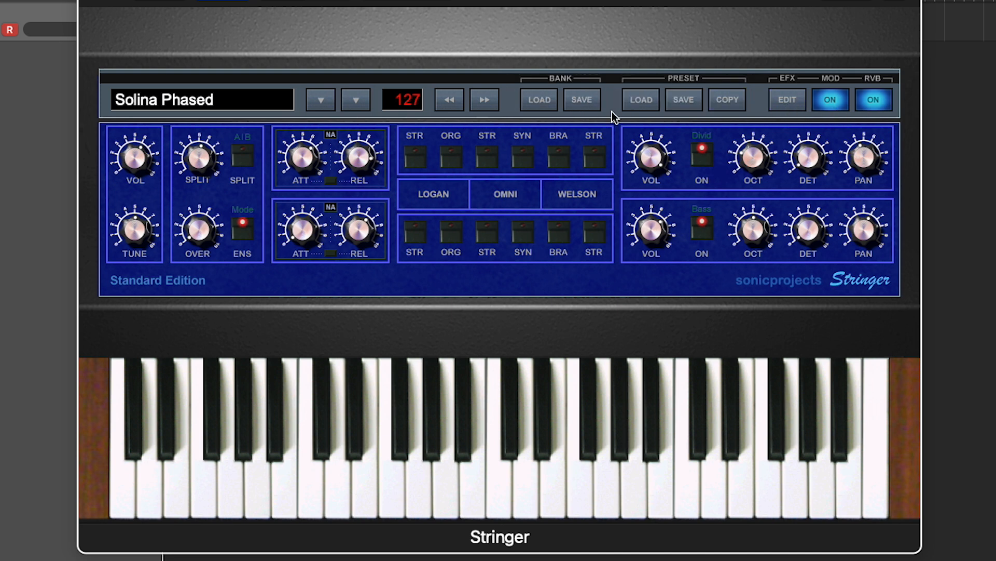
Load preset 1, Default, from the persistent preset list and close the list.
{"action": "left_click", "coordinate": [357, 104]}
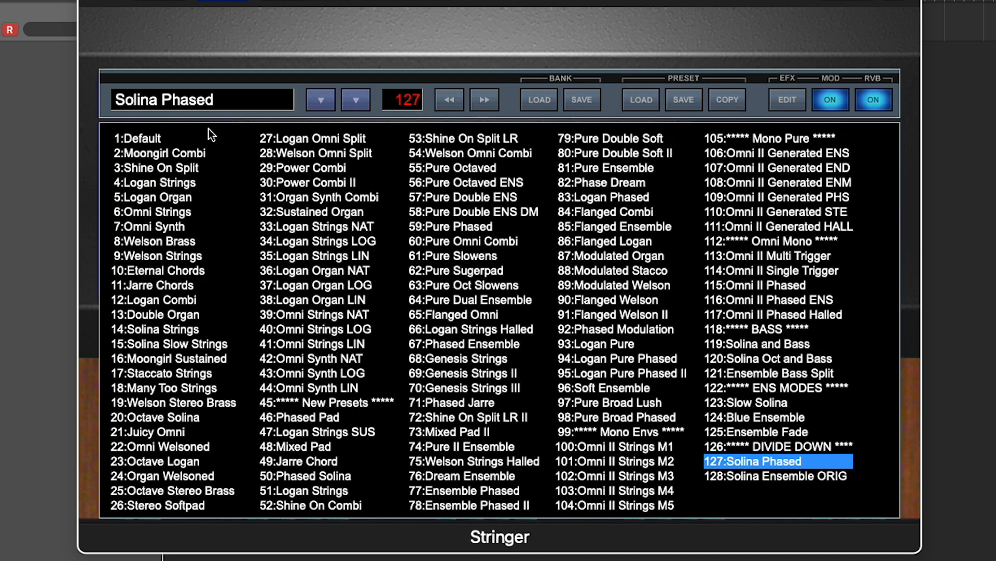
{"action": "left_click", "coordinate": [151, 139]}
{"action": "left_click", "coordinate": [362, 100]}
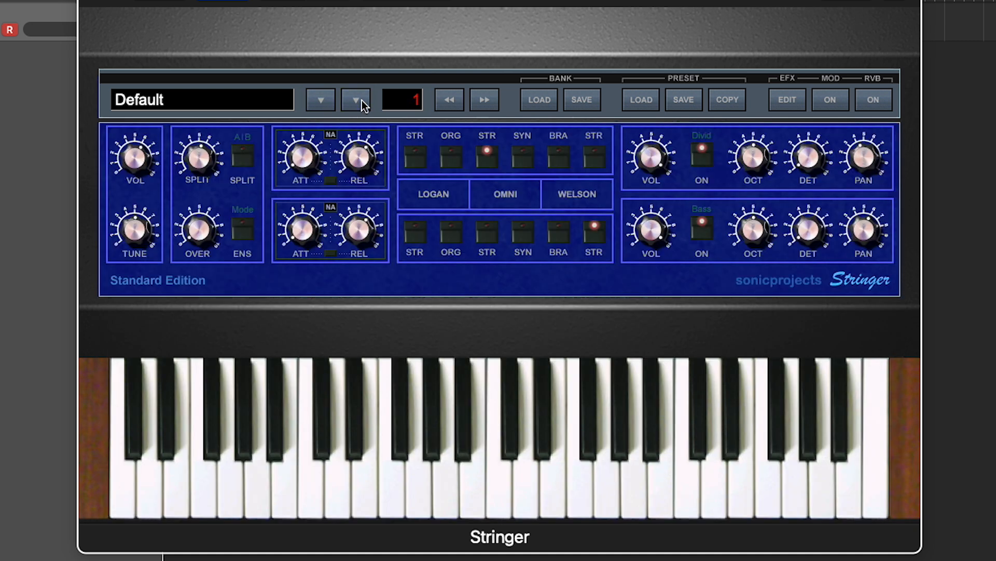
{"action": "left_click", "coordinate": [362, 101]}
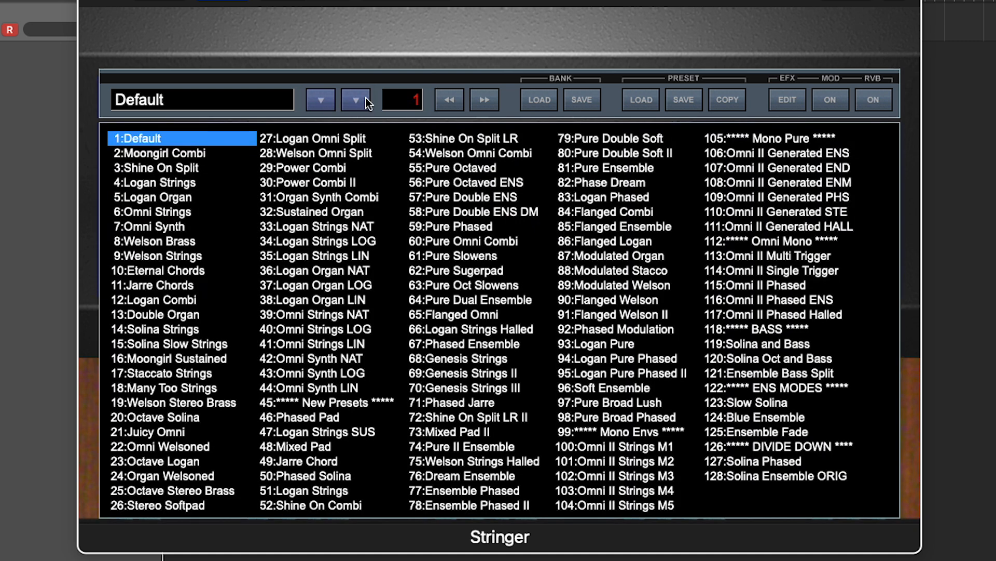
{"action": "left_click", "coordinate": [364, 101]}
{"action": "left_click", "coordinate": [366, 101]}
{"action": "left_click", "coordinate": [357, 105]}
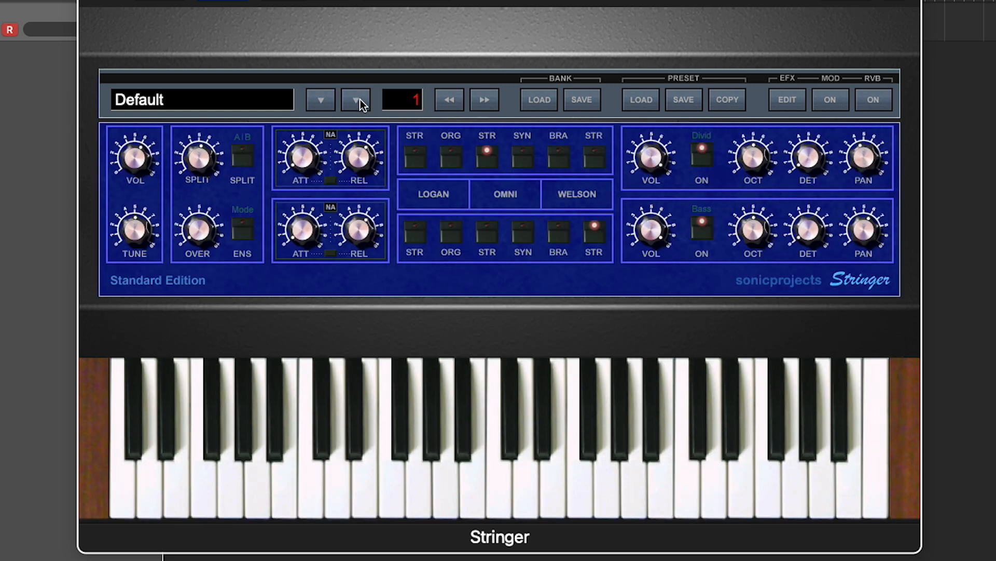
{"action": "left_click", "coordinate": [361, 100]}
{"action": "left_click", "coordinate": [356, 101]}
Load preset 4, Logan Strings, and replace it with preset 64, Pure Dual Ensemble.
{"action": "left_click", "coordinate": [319, 102]}
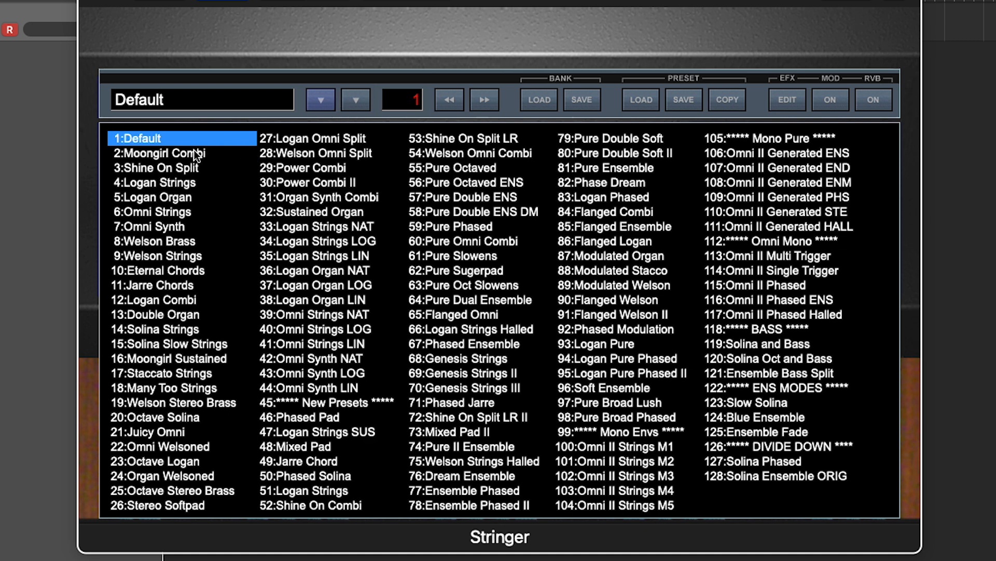
{"action": "left_click", "coordinate": [163, 186]}
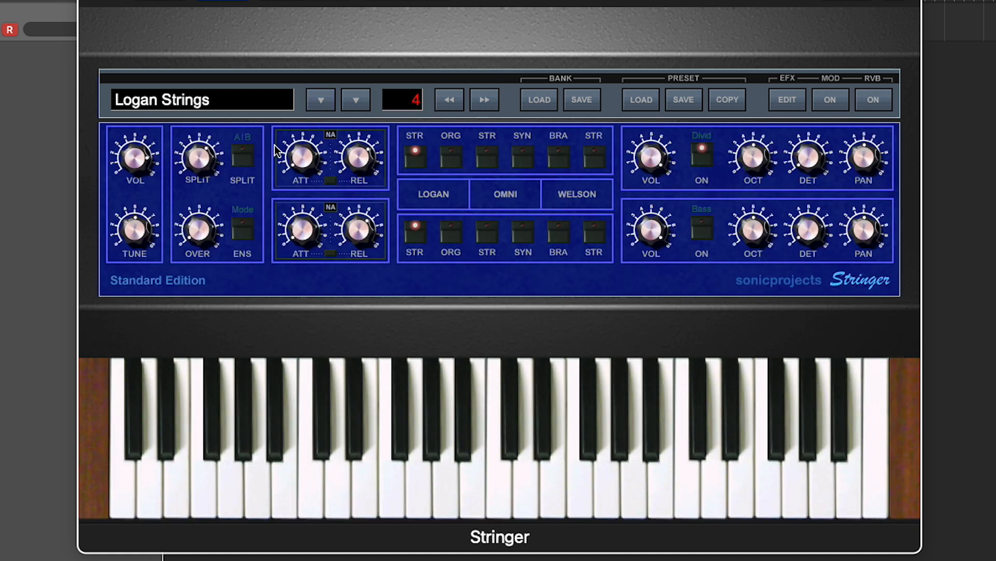
{"action": "left_click", "coordinate": [322, 100]}
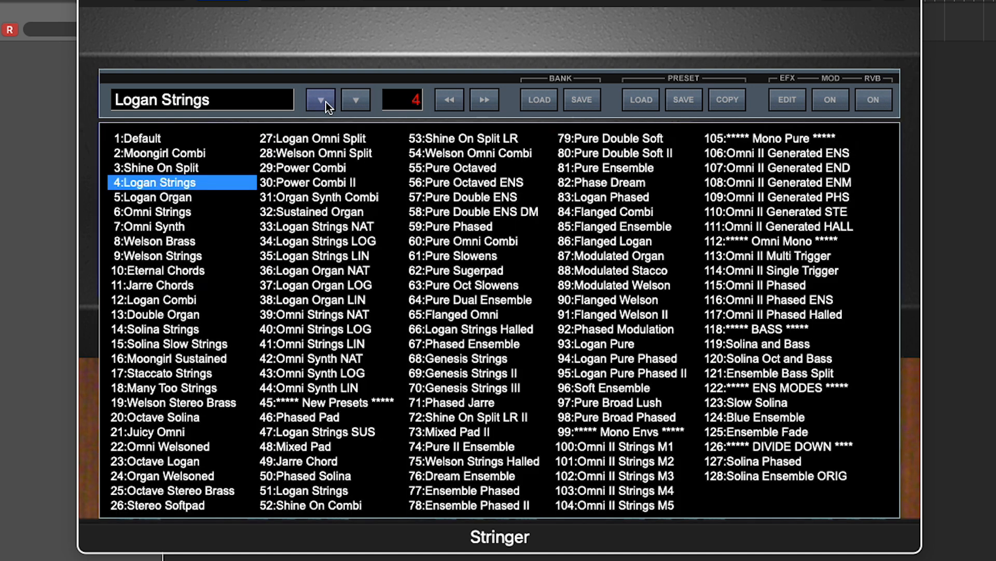
{"action": "left_click", "coordinate": [475, 302]}
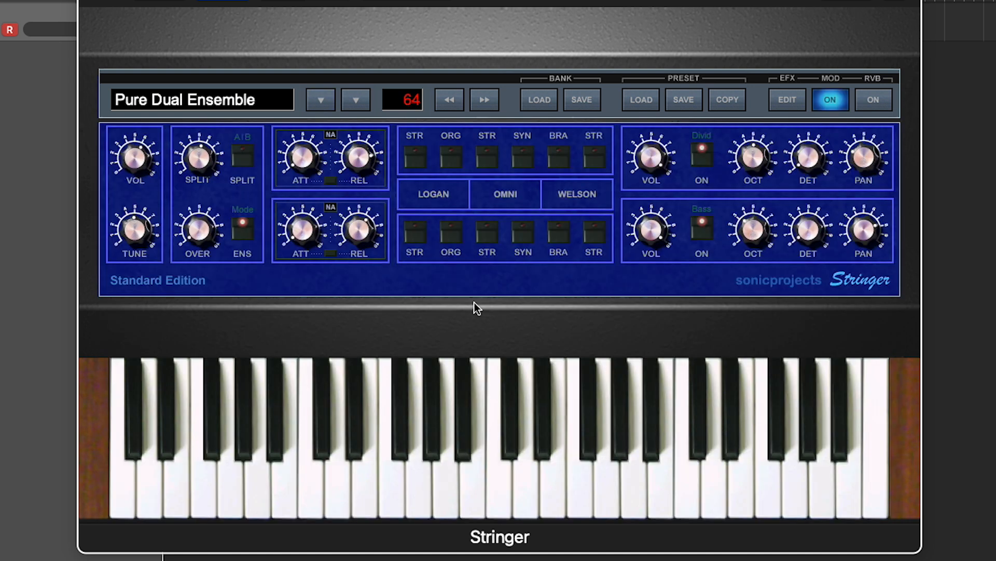
Load preset 90, Flanged Welson, from the persistent preset list and close the list.
{"action": "left_click", "coordinate": [359, 102]}
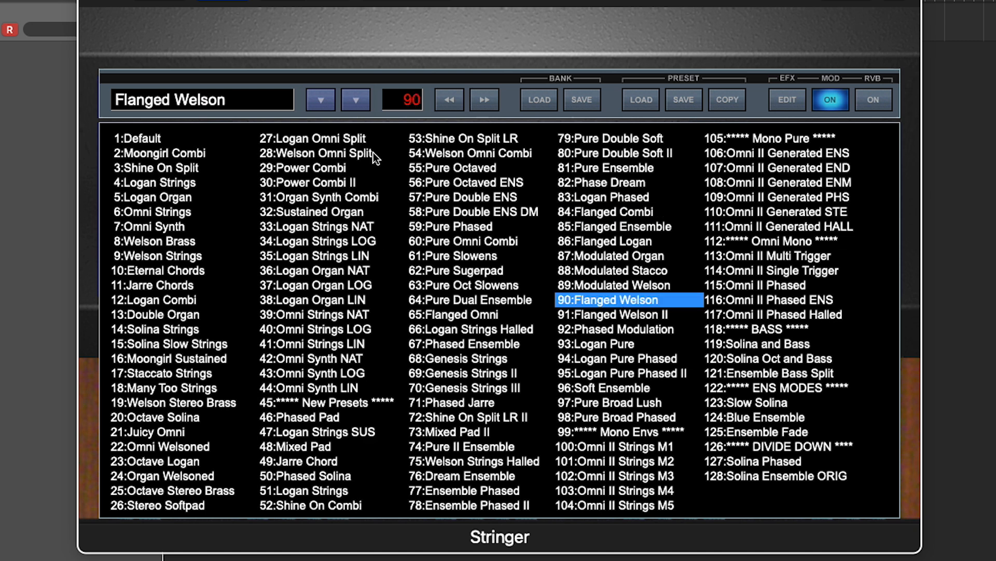
{"action": "left_click", "coordinate": [367, 104]}
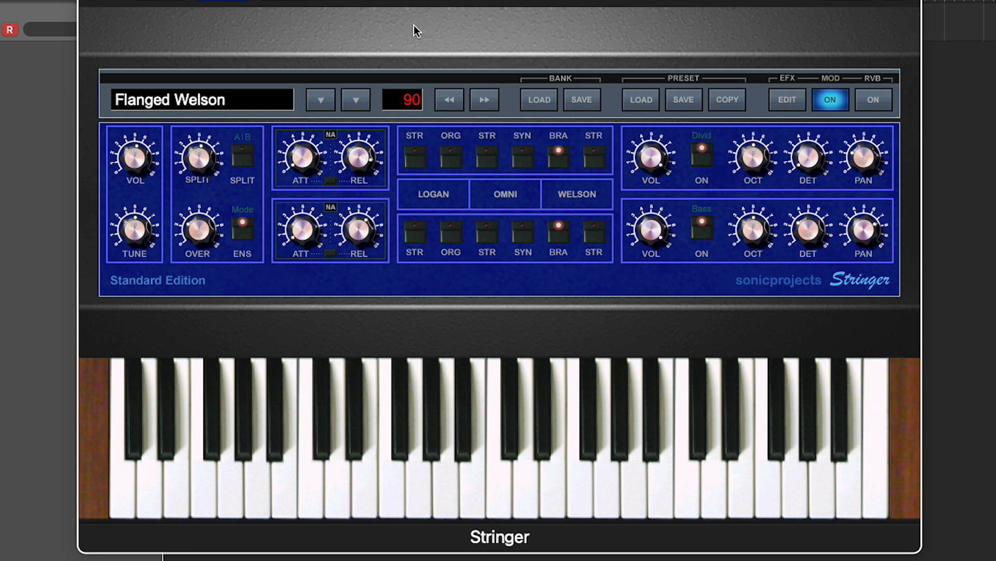
Browse presets with the list kept open, from 58 Pure Double ENS DM through 54 Welson Omni Combi and 16 Moongirl Sustained, ending on 1 Default.
{"action": "left_click", "coordinate": [320, 101]}
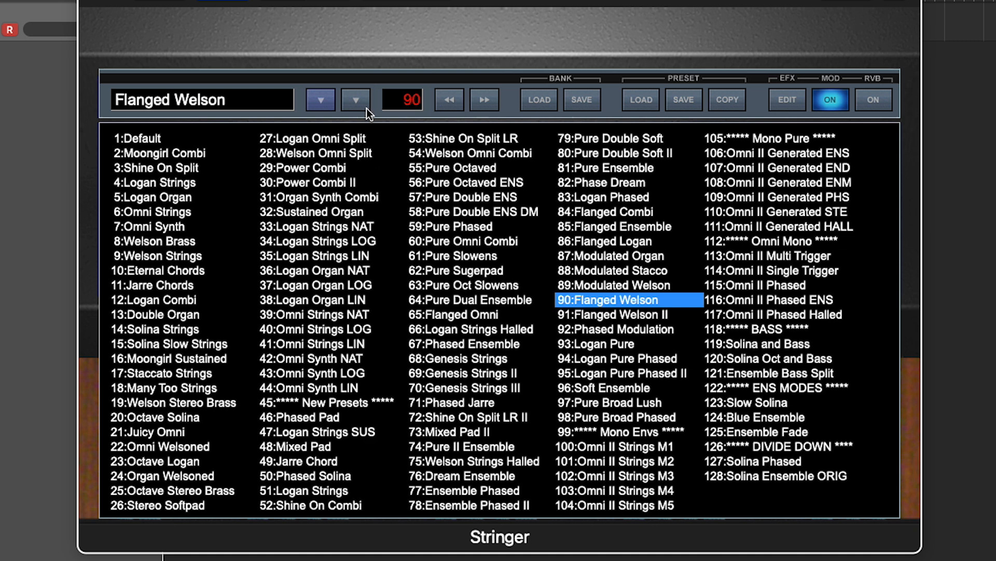
{"action": "left_click", "coordinate": [458, 209]}
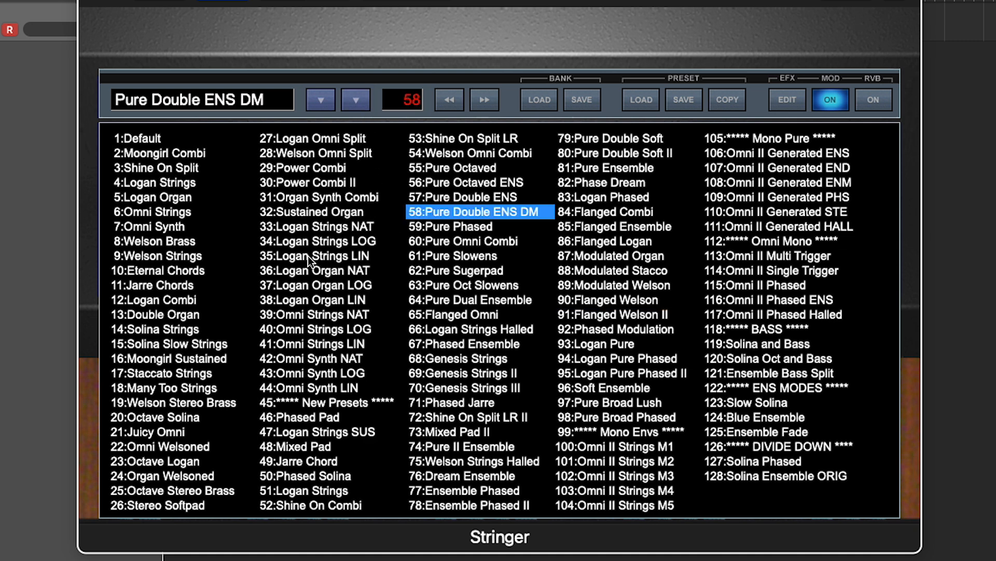
{"action": "left_click", "coordinate": [307, 256]}
{"action": "left_click", "coordinate": [331, 346]}
{"action": "left_click", "coordinate": [452, 270]}
{"action": "left_click", "coordinate": [470, 153]}
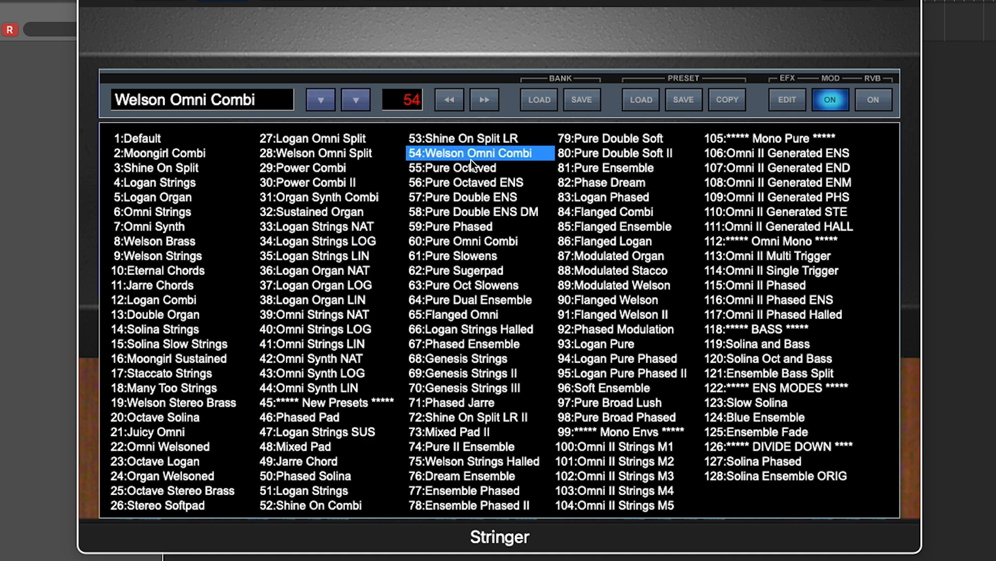
{"action": "left_click", "coordinate": [330, 139]}
{"action": "left_click", "coordinate": [187, 226]}
{"action": "left_click", "coordinate": [175, 359]}
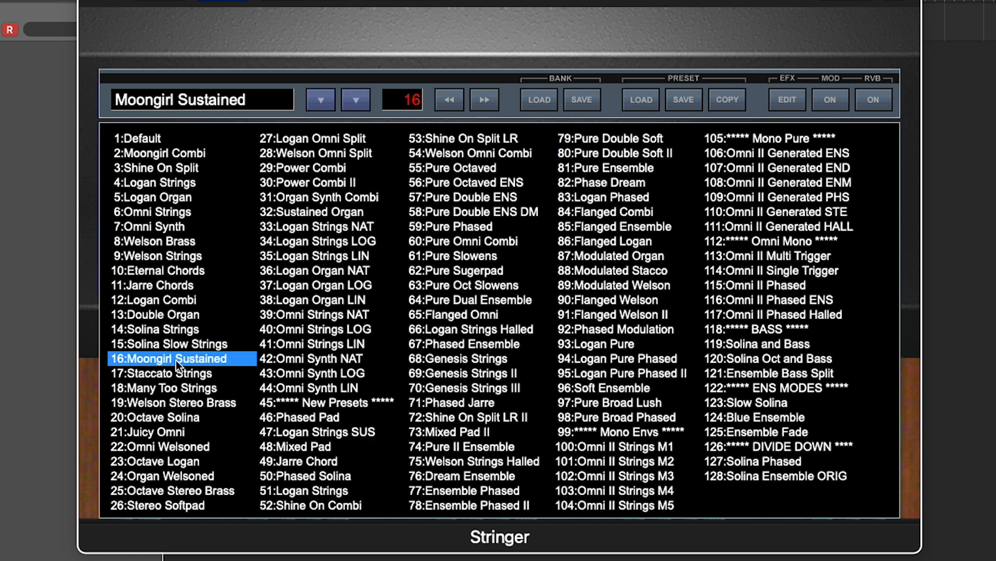
{"action": "left_click", "coordinate": [150, 139]}
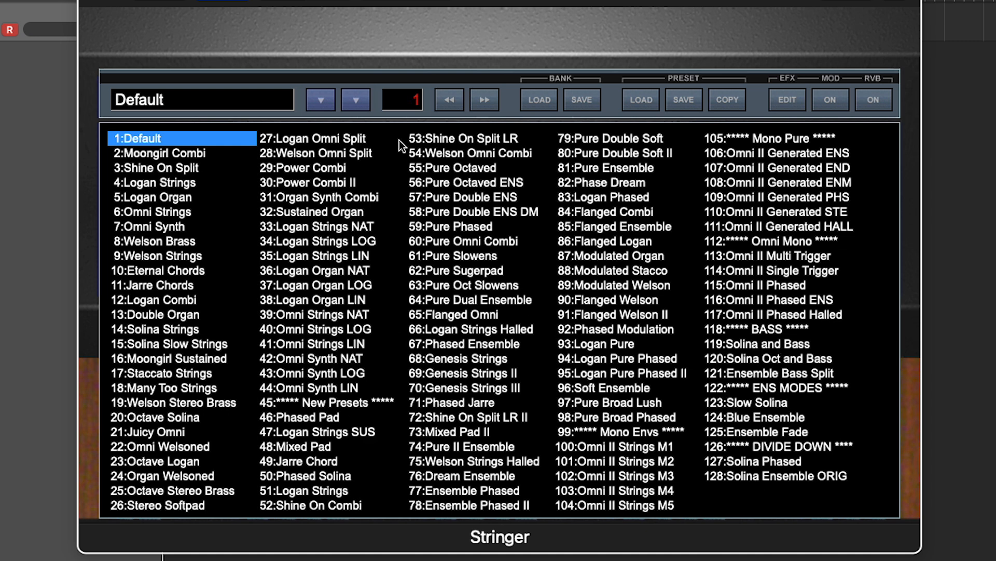
{"action": "left_click", "coordinate": [347, 99]}
{"action": "left_click", "coordinate": [323, 101]}
{"action": "left_click", "coordinate": [323, 101]}
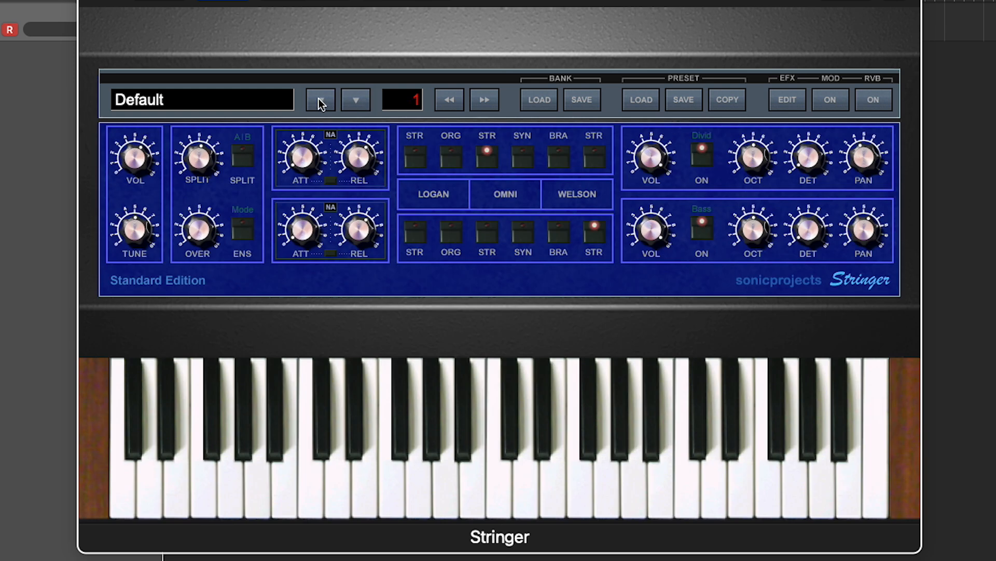
{"action": "left_click", "coordinate": [319, 99]}
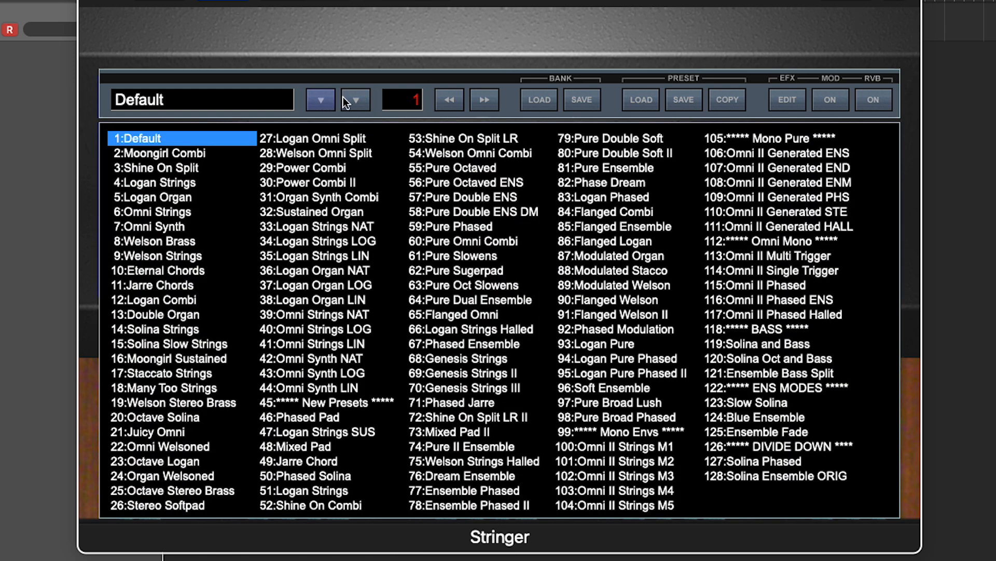
{"action": "left_click", "coordinate": [326, 100]}
{"action": "left_click", "coordinate": [326, 99]}
{"action": "left_click", "coordinate": [326, 99]}
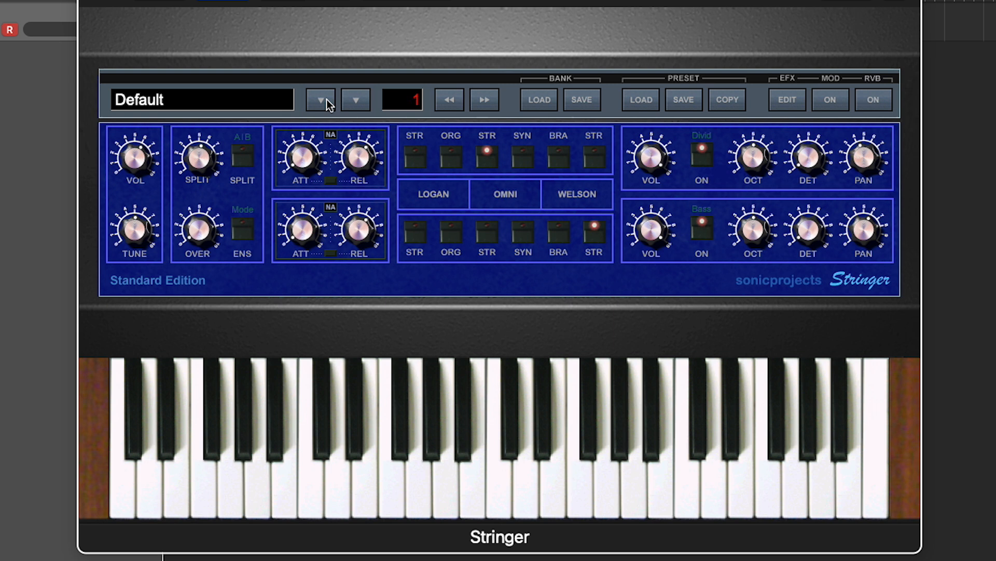
{"action": "left_click", "coordinate": [322, 100]}
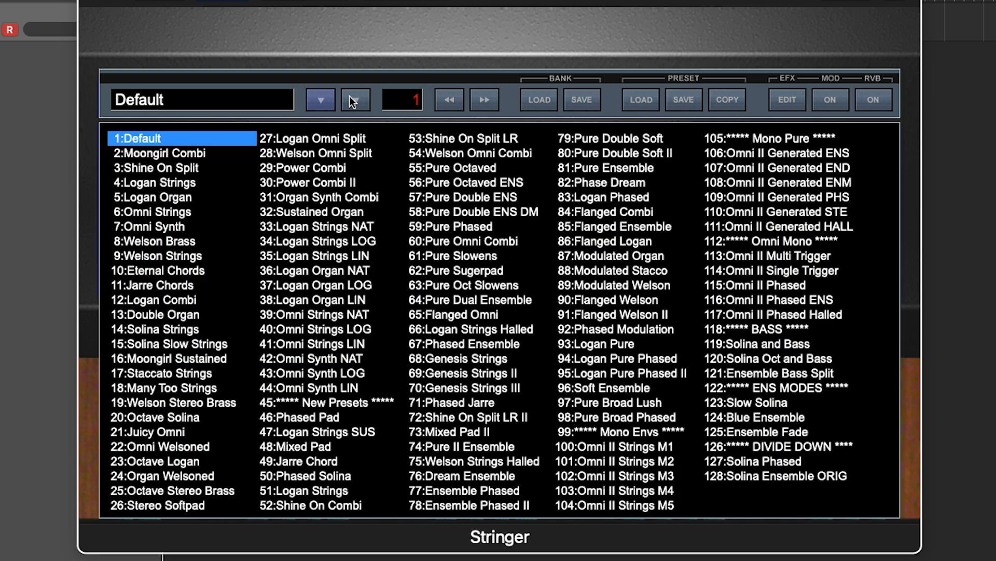
{"action": "left_click", "coordinate": [327, 101]}
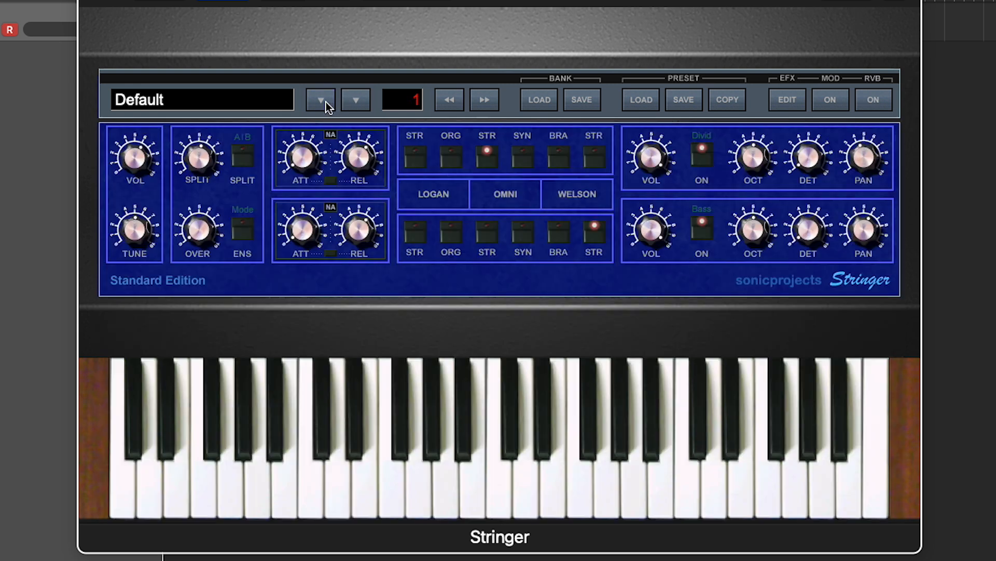
Load preset 127, Solina Phased, from the persistent preset list and close the list.
{"action": "left_click", "coordinate": [361, 101]}
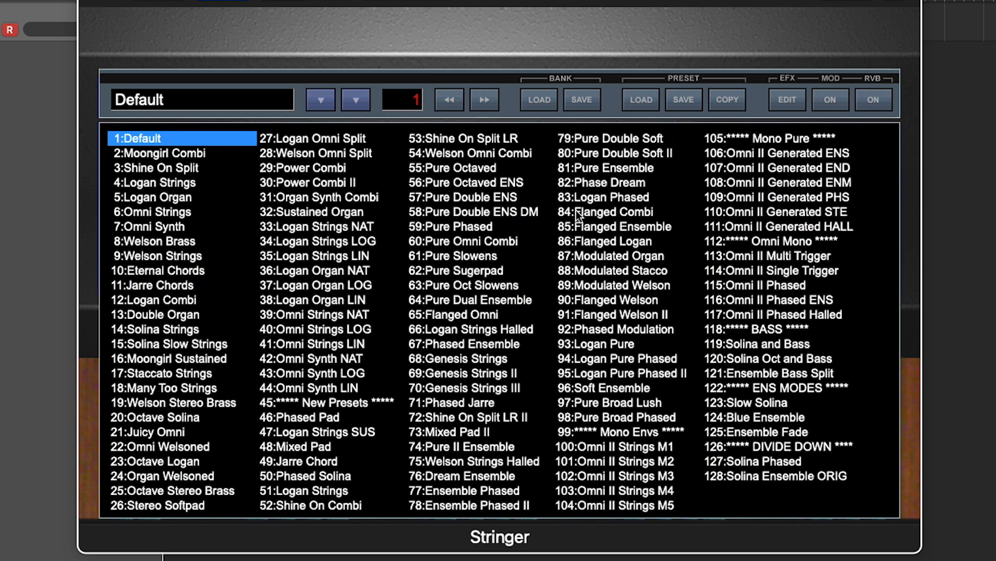
{"action": "left_click", "coordinate": [779, 462]}
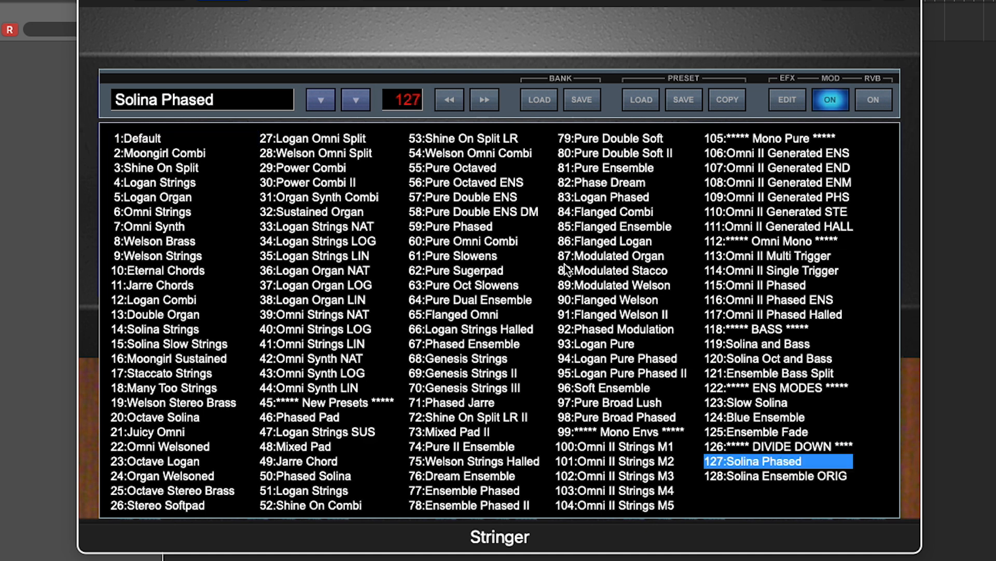
{"action": "left_click", "coordinate": [362, 98]}
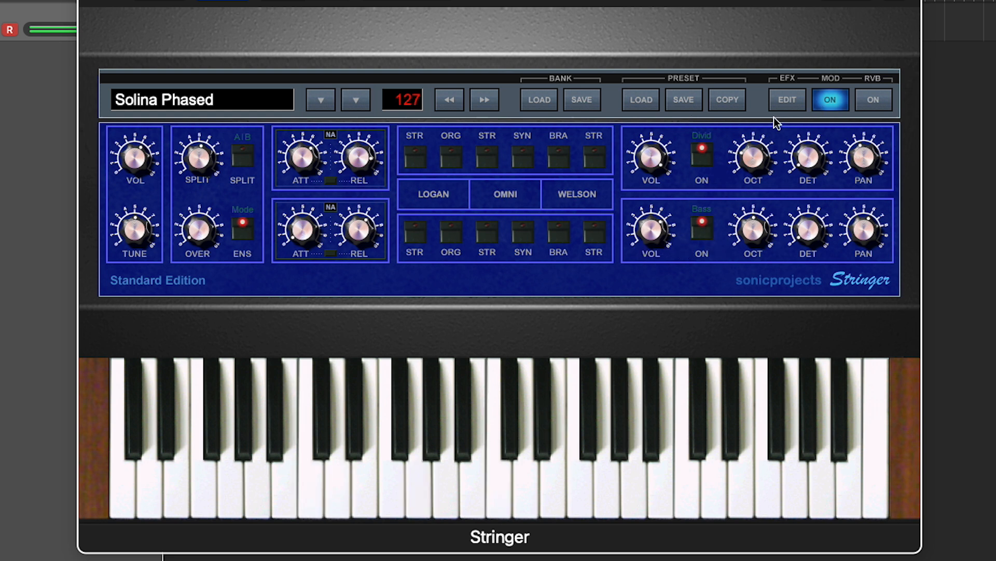
Show the effect parameters, turn on the lower layer with its Logan strings, and adjust the upper layer's pan.
{"action": "left_click", "coordinate": [797, 103]}
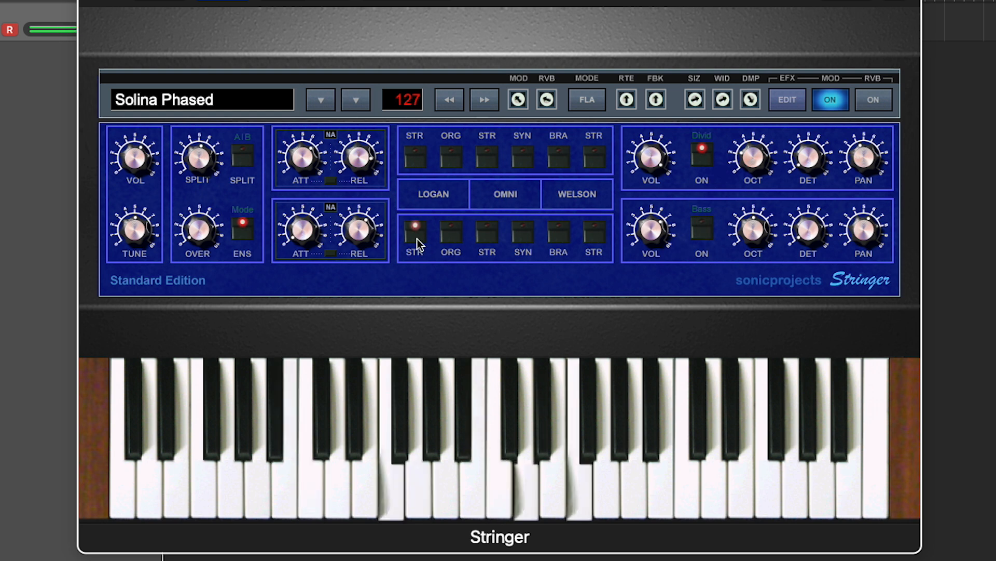
{"action": "left_click", "coordinate": [703, 236]}
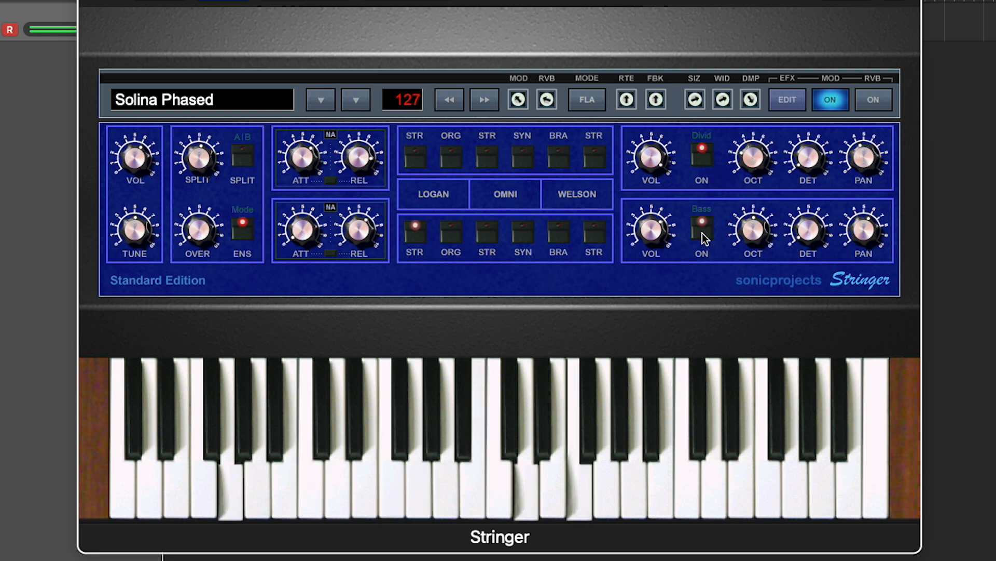
{"action": "left_click_drag", "start_coordinate": [860, 158], "coordinate": [872, 196]}
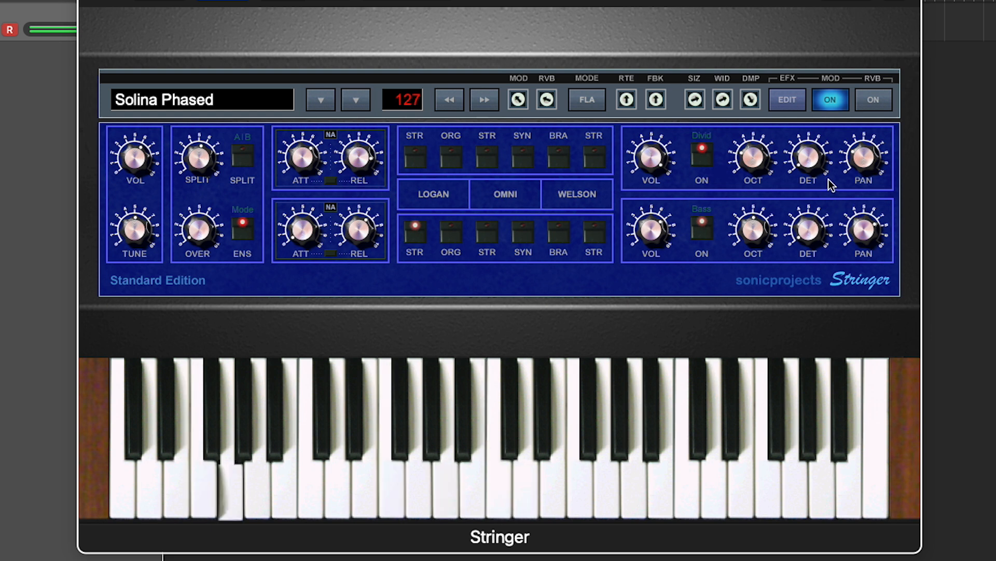
Set the modulation effect mode to PHS and enable the reverb.
{"action": "left_click", "coordinate": [594, 107]}
{"action": "left_click", "coordinate": [595, 107]}
{"action": "left_click", "coordinate": [595, 107]}
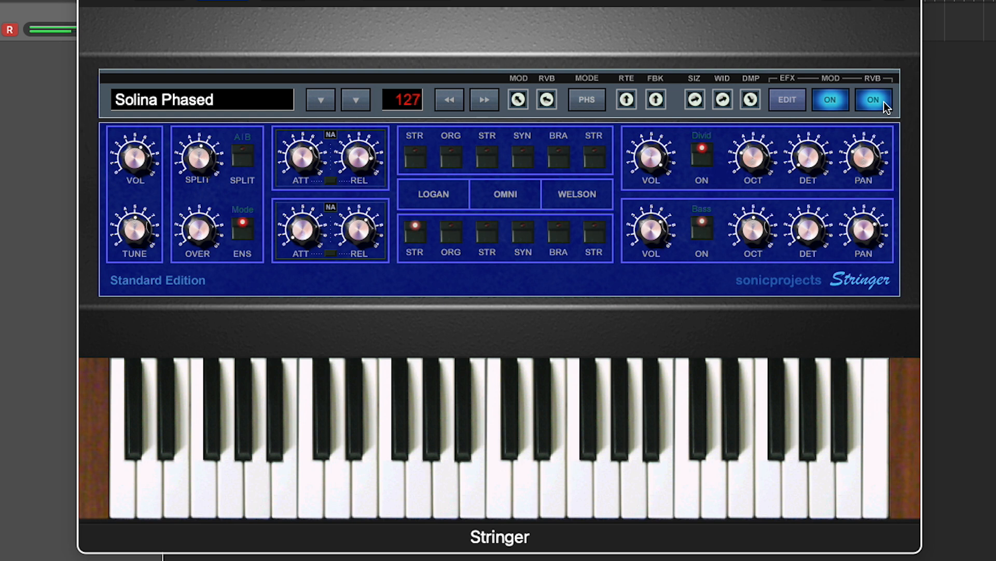
Rename the current preset as Stereo Phasing ENS.
{"action": "left_click", "coordinate": [216, 98]}
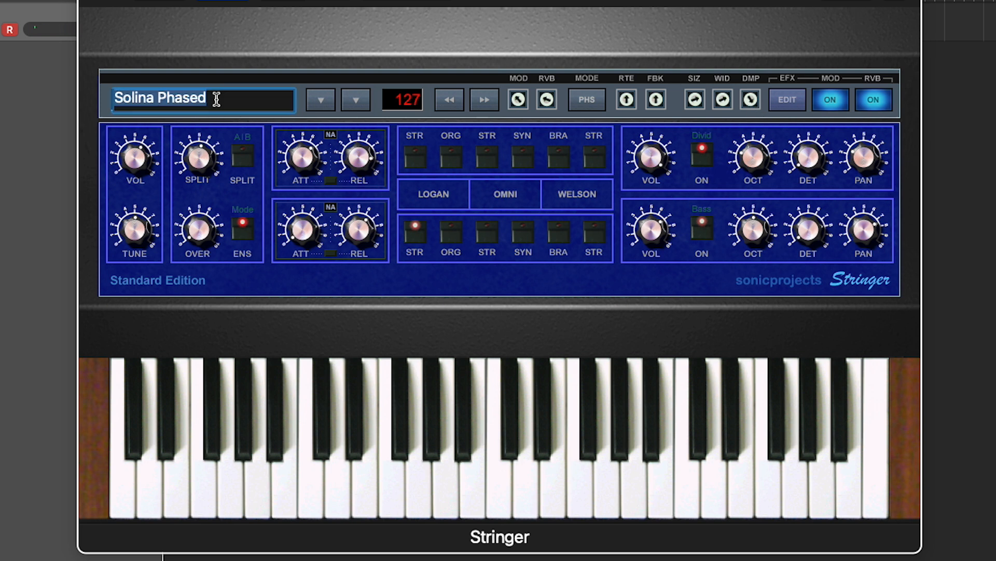
{"action": "type", "text": "St"}
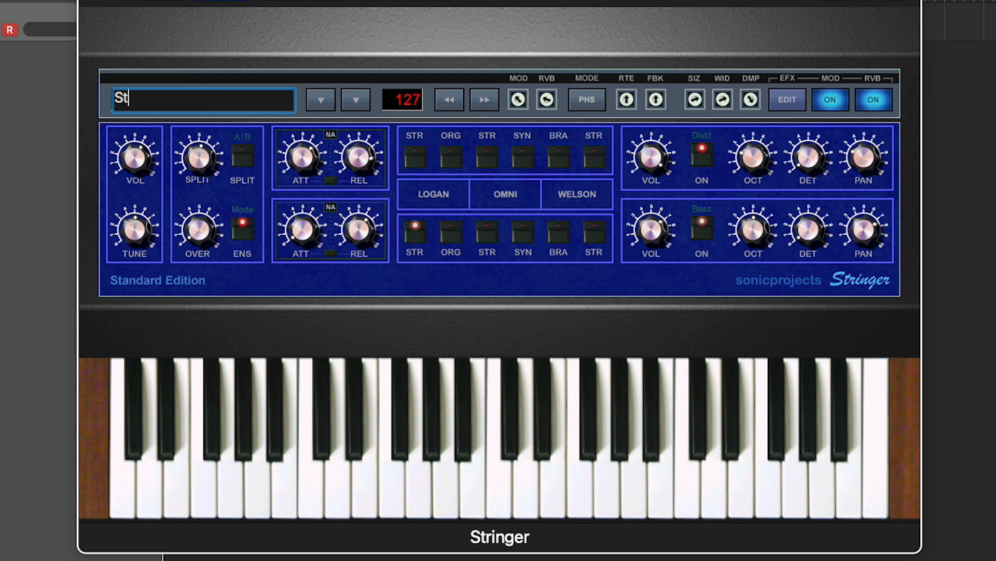
{"action": "type", "text": "ereo Phasin"}
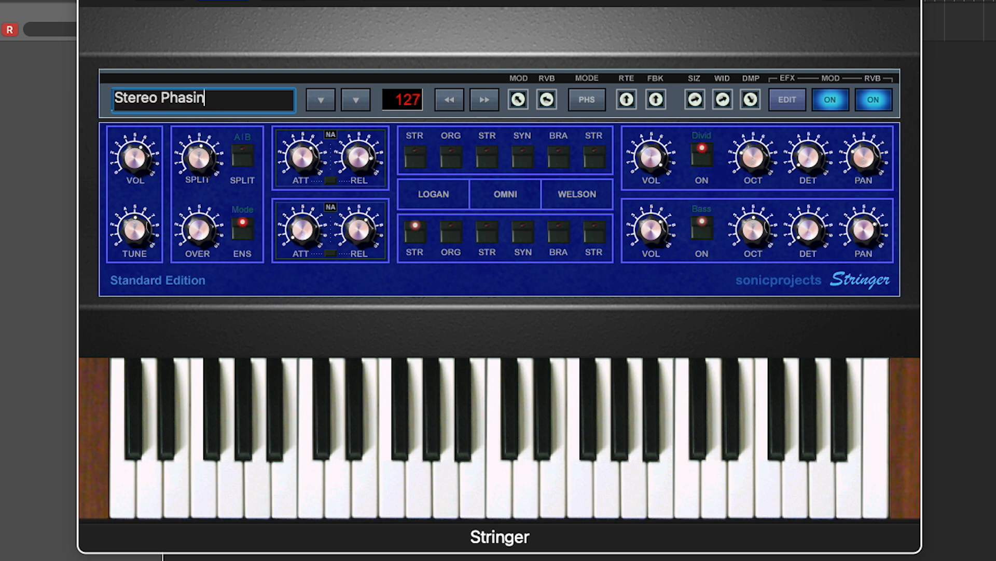
{"action": "type", "text": "g ENS"}
{"action": "key", "text": "Return"}
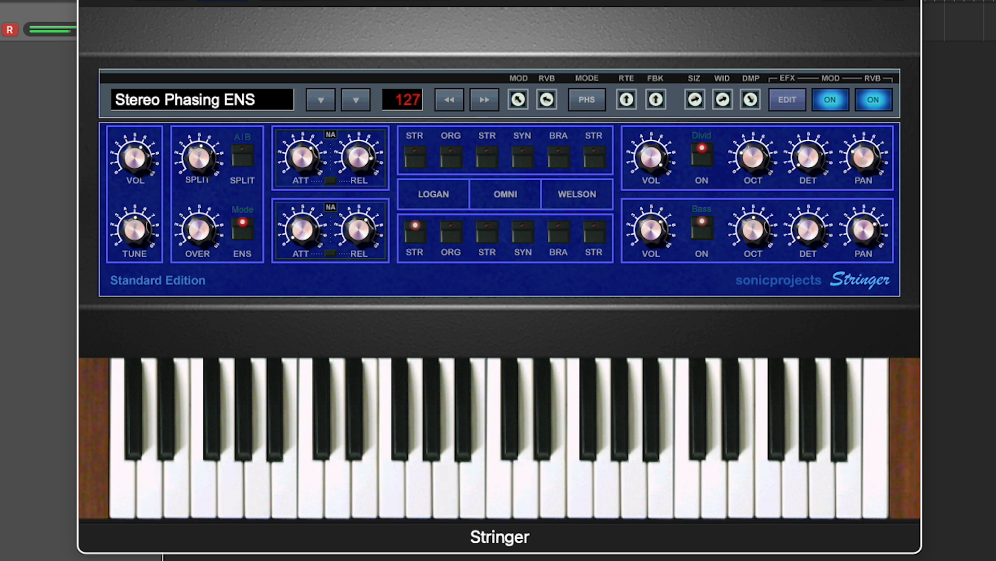
Hide the effect parameters and save the Stereo Phasing ENS preset as a file in the Presets folder.
{"action": "left_click", "coordinate": [788, 100]}
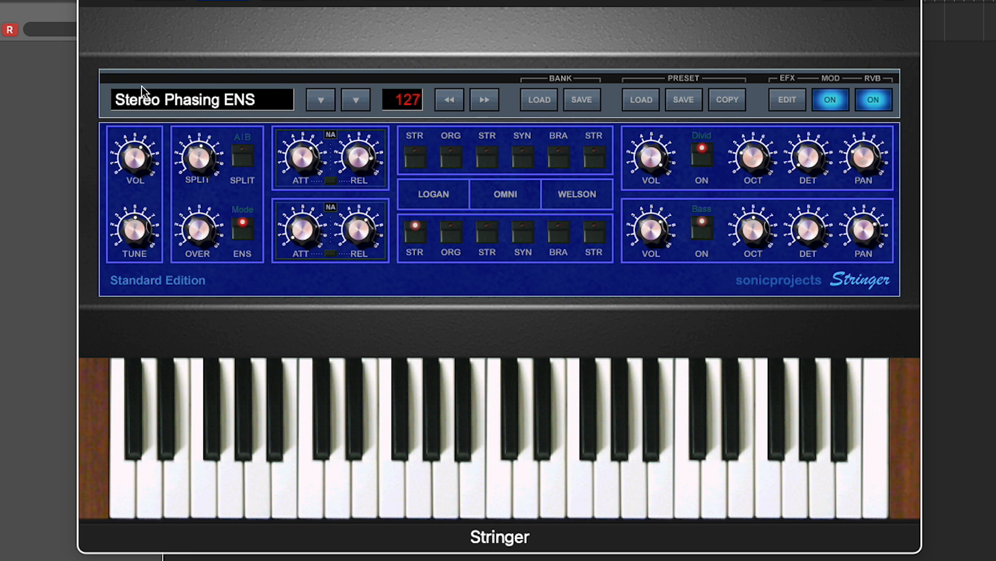
{"action": "left_click", "coordinate": [684, 100]}
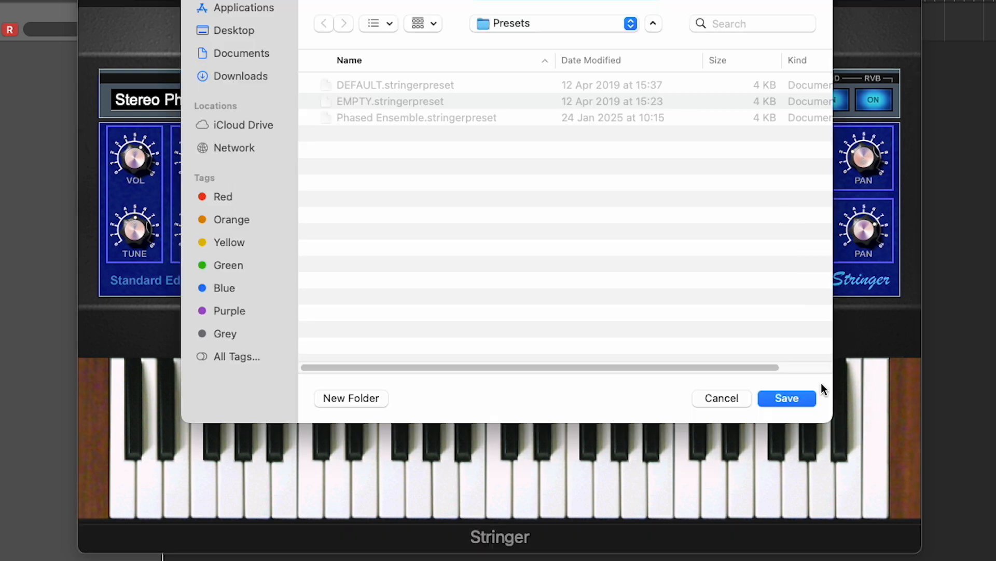
{"action": "left_click", "coordinate": [800, 400]}
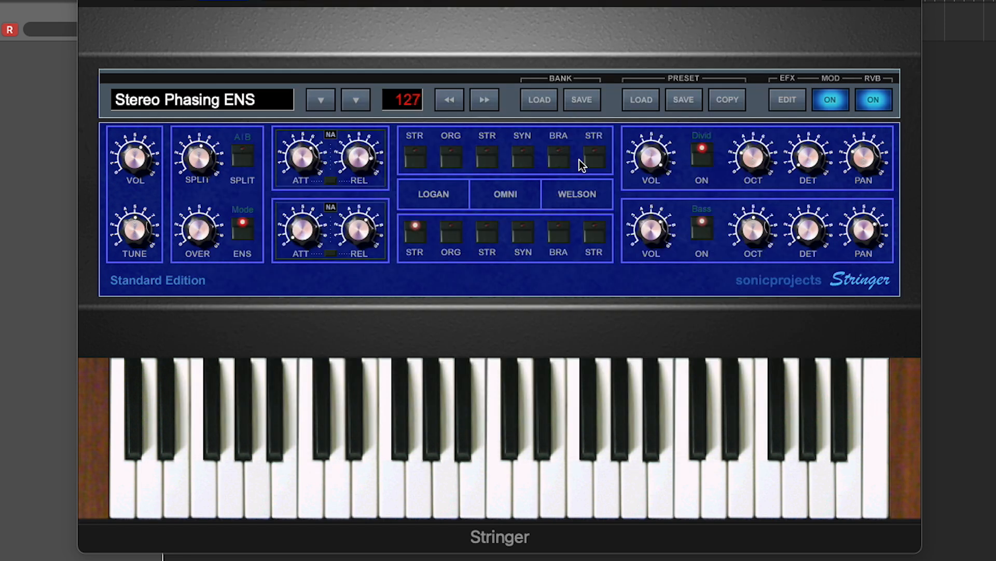
Load preset 1, Default, from the persistent preset list and close the list.
{"action": "left_click", "coordinate": [356, 103]}
{"action": "left_click", "coordinate": [148, 140]}
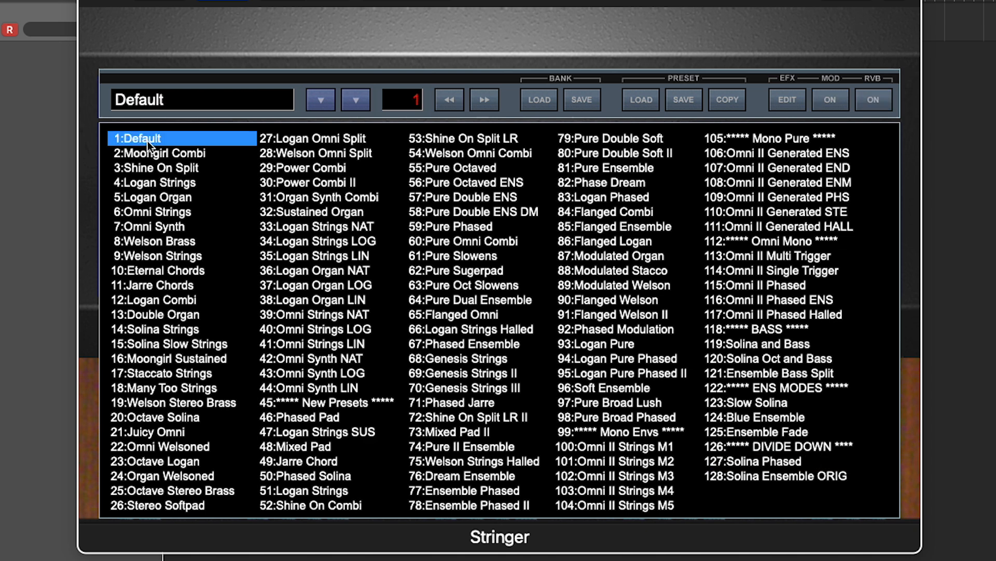
{"action": "left_click", "coordinate": [366, 106]}
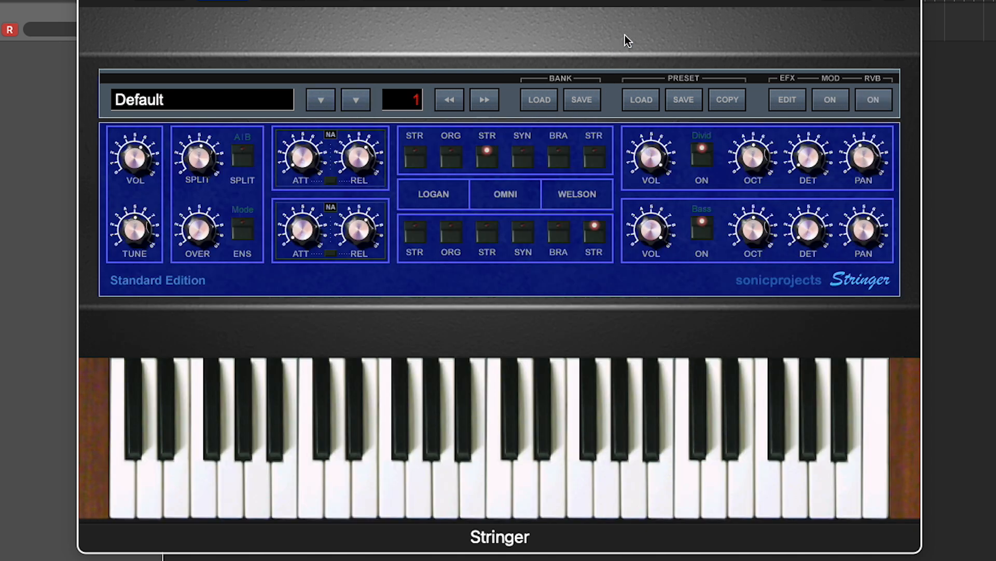
Load the saved Stereo Phasing ENS preset file into slot 1 and check the slot in the preset list.
{"action": "left_click", "coordinate": [647, 102]}
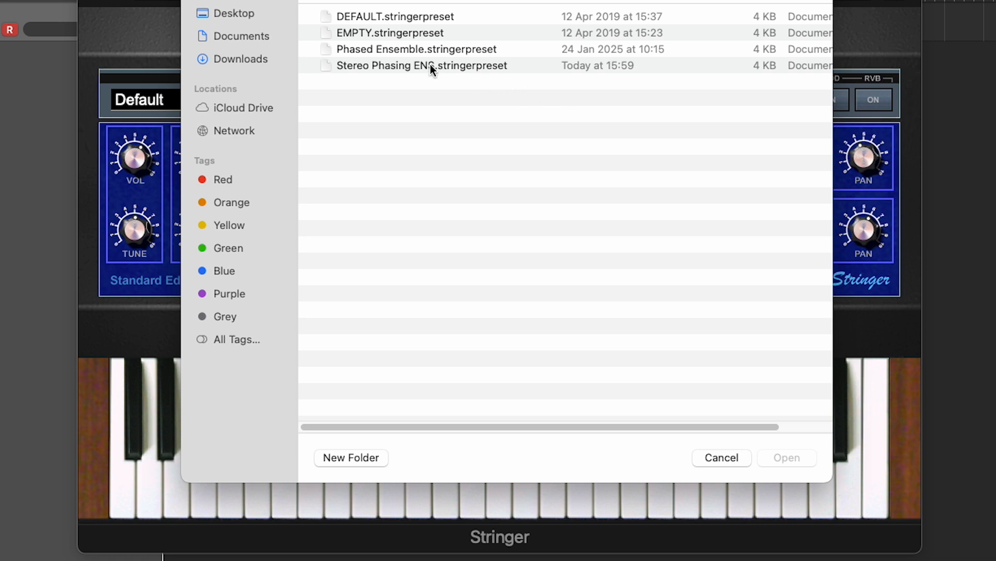
{"action": "double_click", "coordinate": [429, 64]}
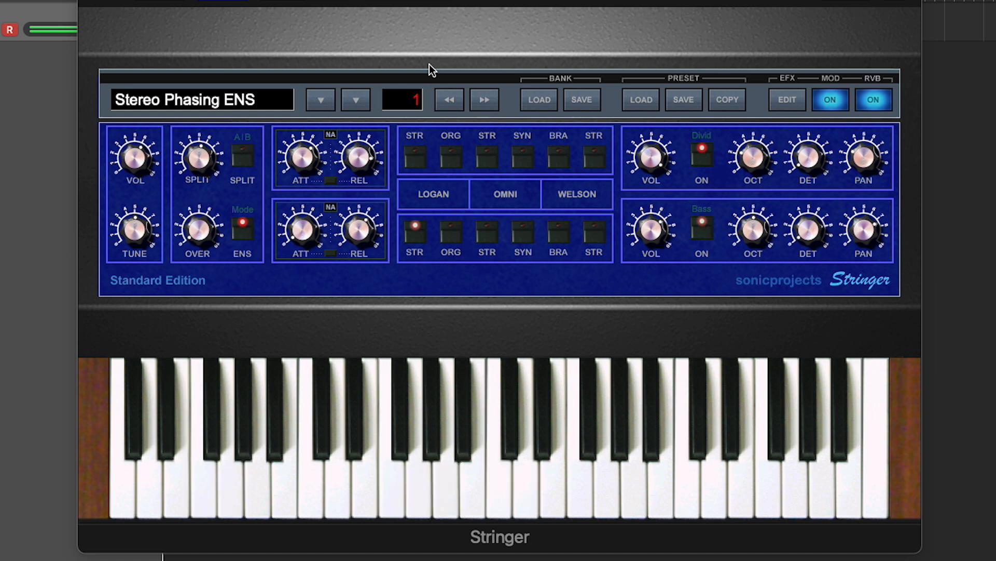
{"action": "left_click", "coordinate": [358, 103]}
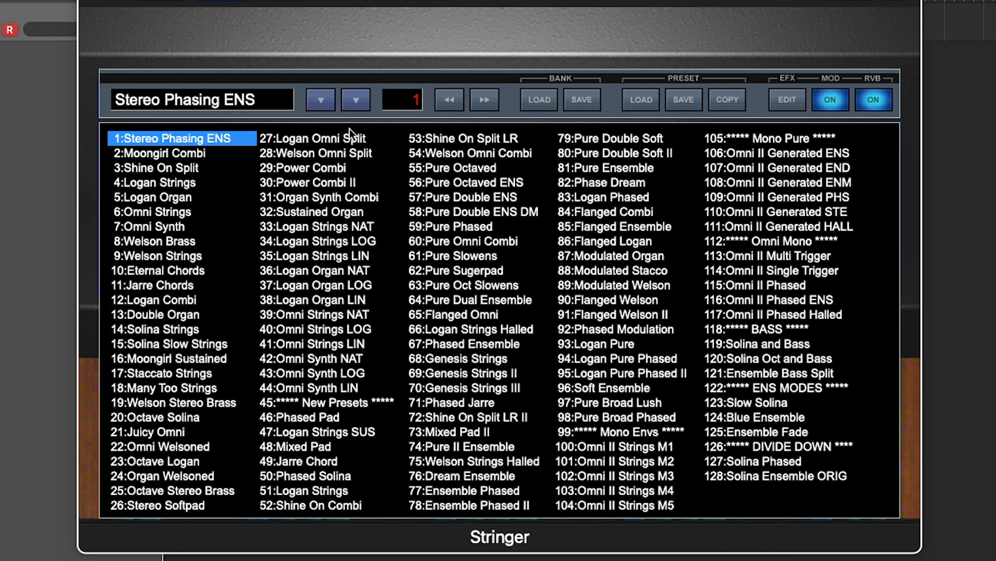
{"action": "left_click", "coordinate": [357, 106]}
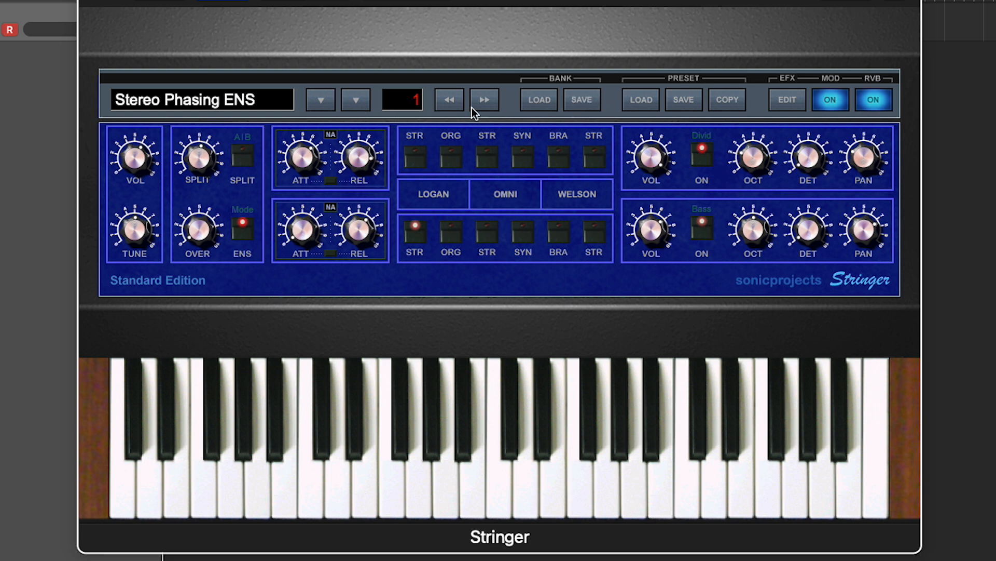
Load preset 127, Solina Phased, from the preset list and save it as a preset file in the Presets folder.
{"action": "left_click", "coordinate": [360, 101]}
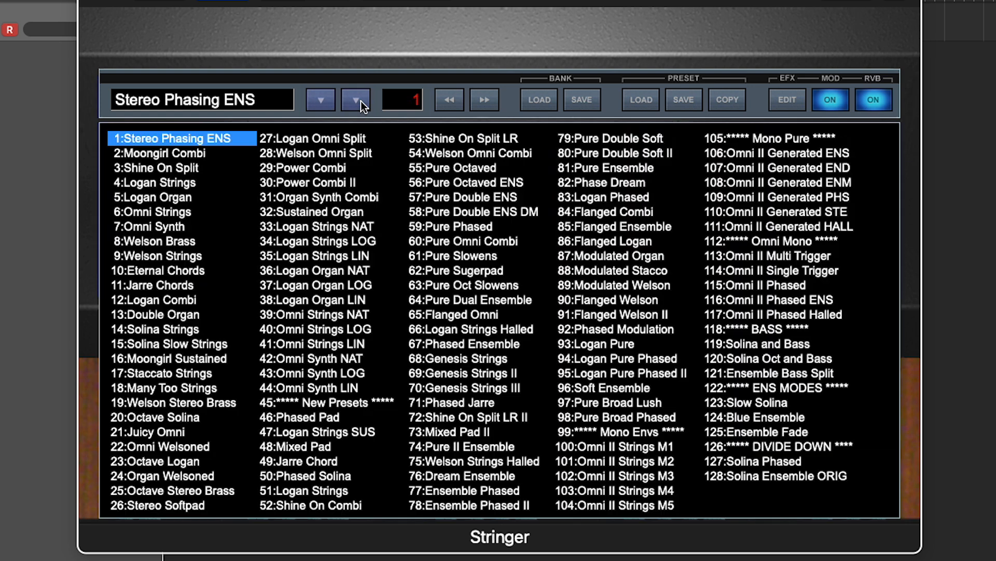
{"action": "left_click", "coordinate": [775, 461]}
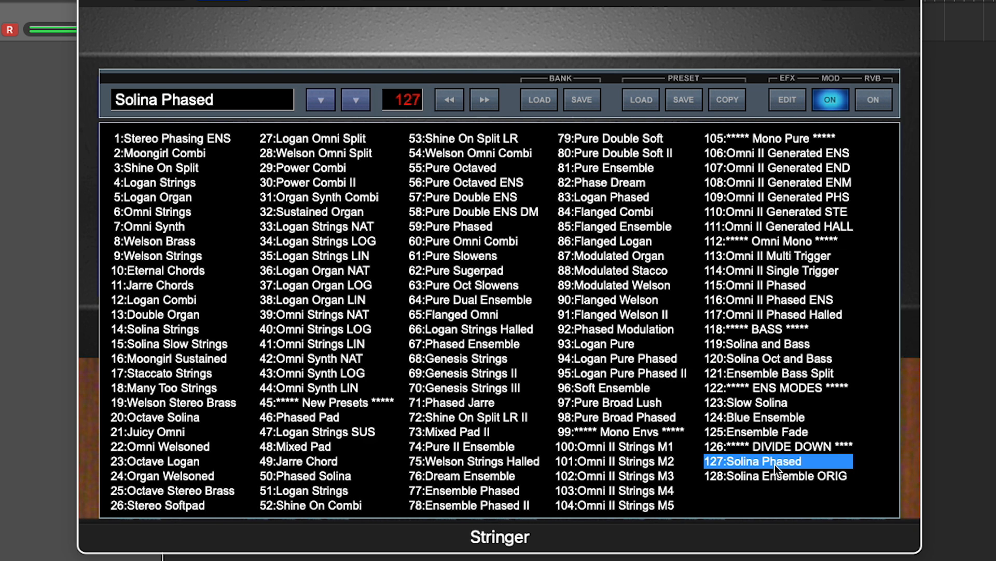
{"action": "left_click", "coordinate": [364, 98]}
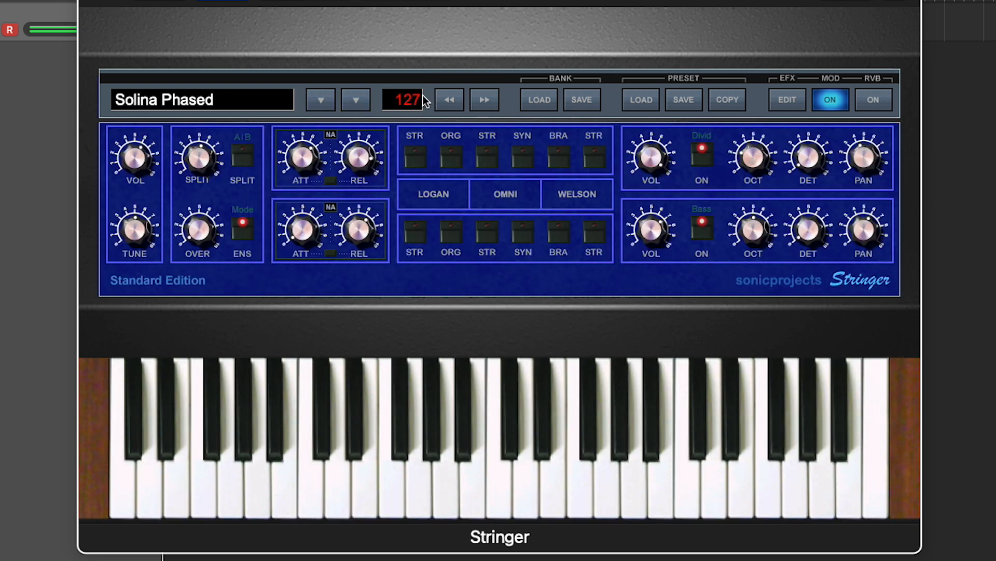
{"action": "left_click", "coordinate": [689, 102]}
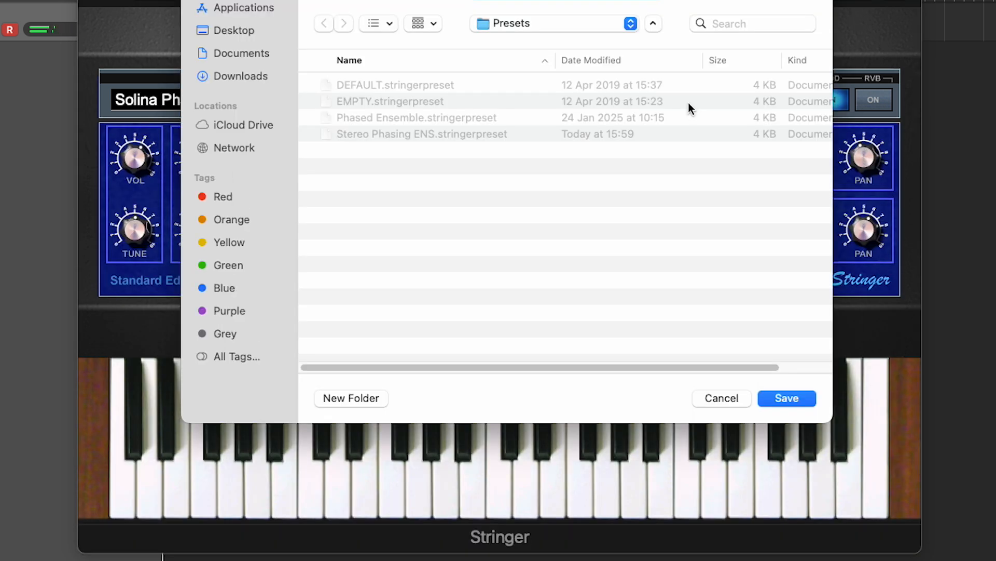
{"action": "left_click", "coordinate": [812, 404]}
Advance to preset 128, Solina Ensemble ORIG, and save it as a preset file in the Presets folder.
{"action": "left_click", "coordinate": [485, 101]}
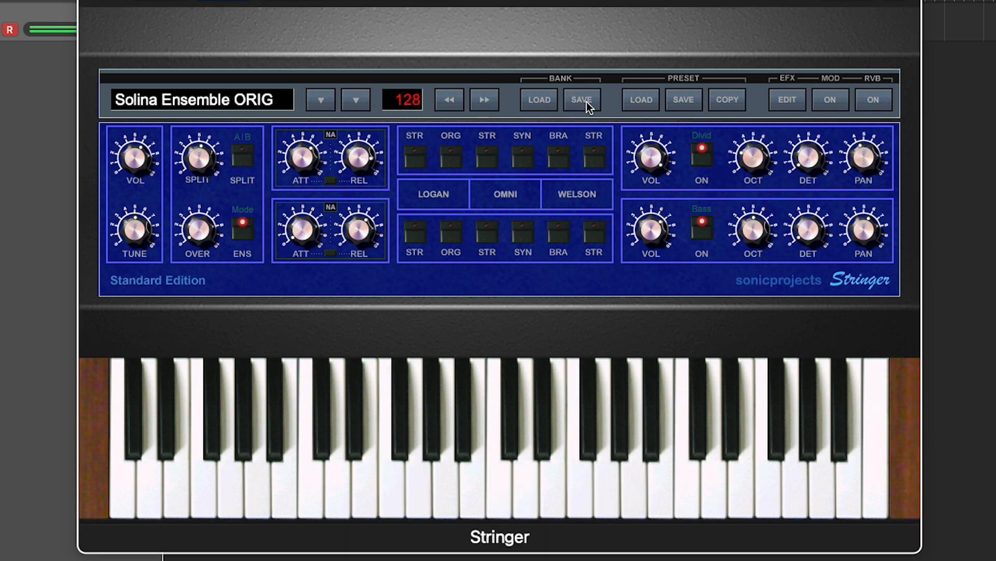
{"action": "left_click", "coordinate": [686, 105]}
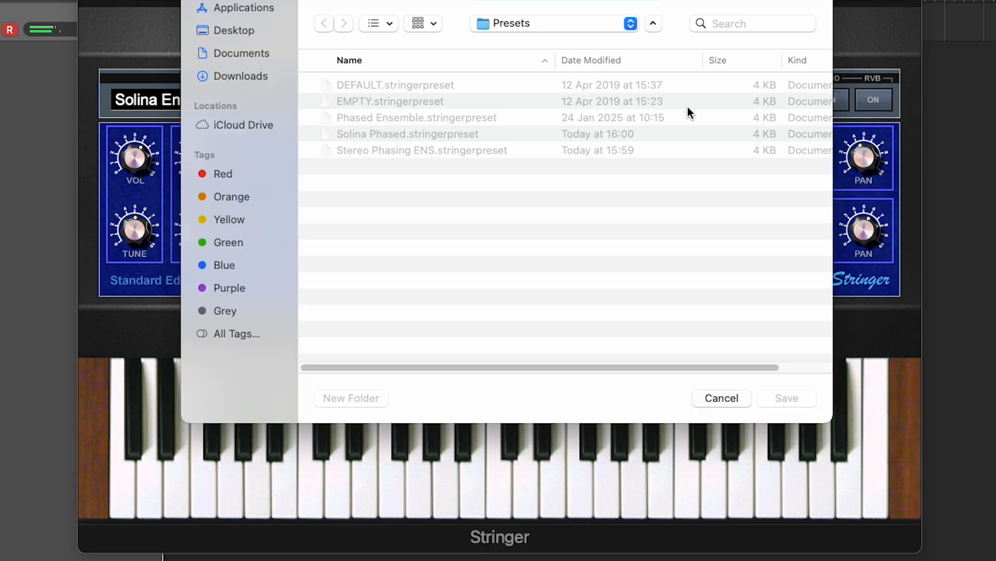
{"action": "left_click", "coordinate": [794, 399]}
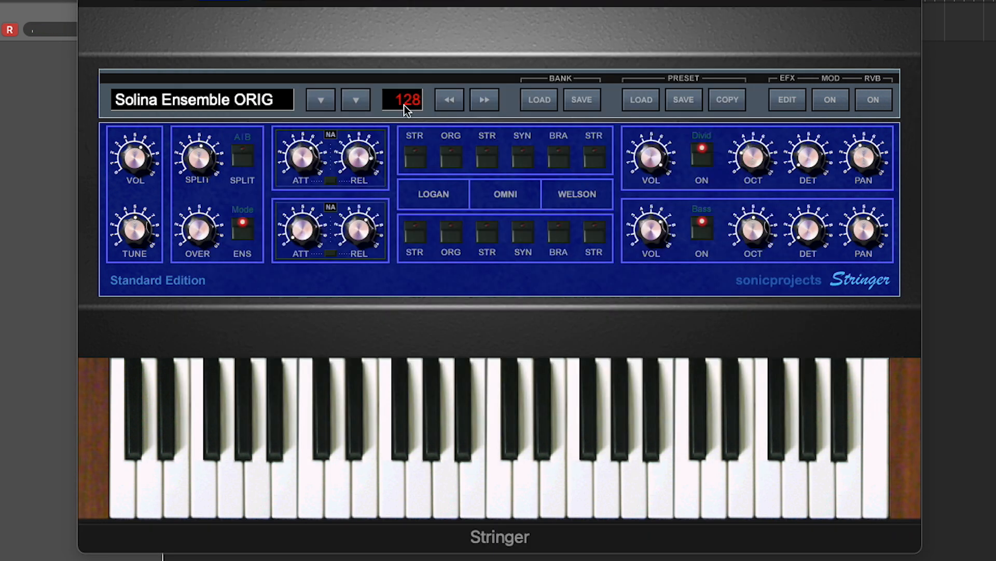
Load preset 66, Logan Strings Halled, from the persistent list and save it as a preset file.
{"action": "left_click", "coordinate": [359, 100]}
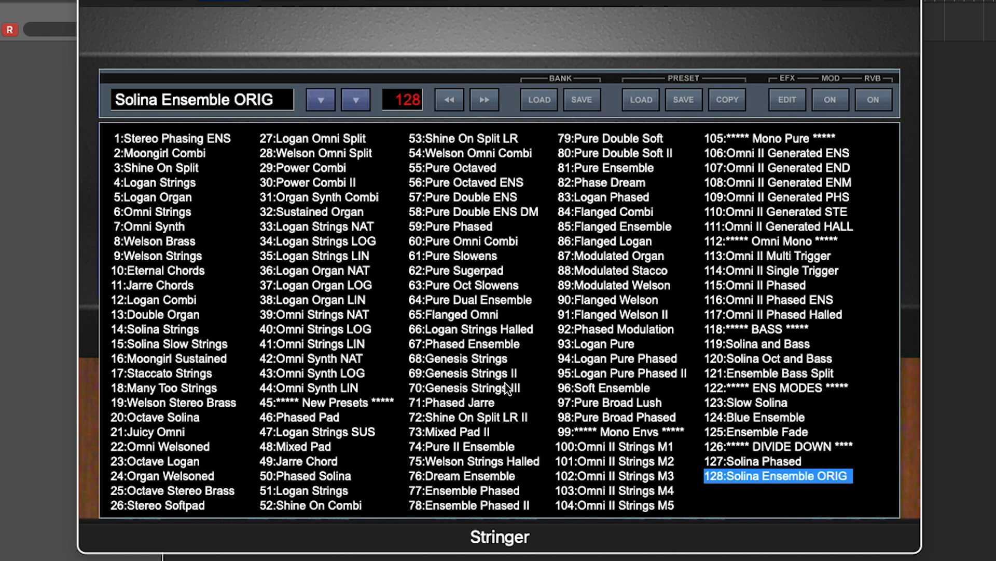
{"action": "left_click", "coordinate": [505, 331]}
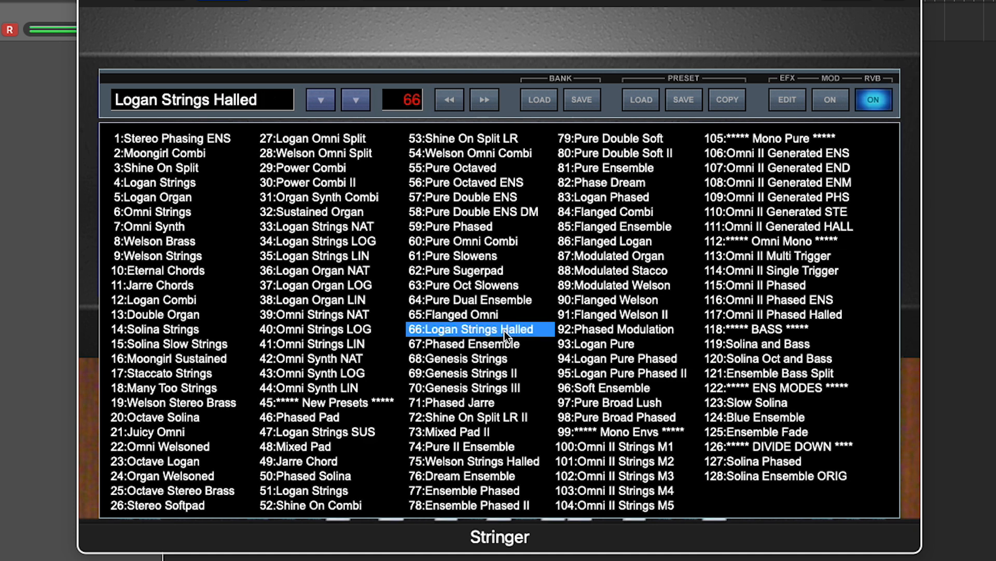
{"action": "left_click", "coordinate": [685, 99]}
{"action": "left_click", "coordinate": [800, 395]}
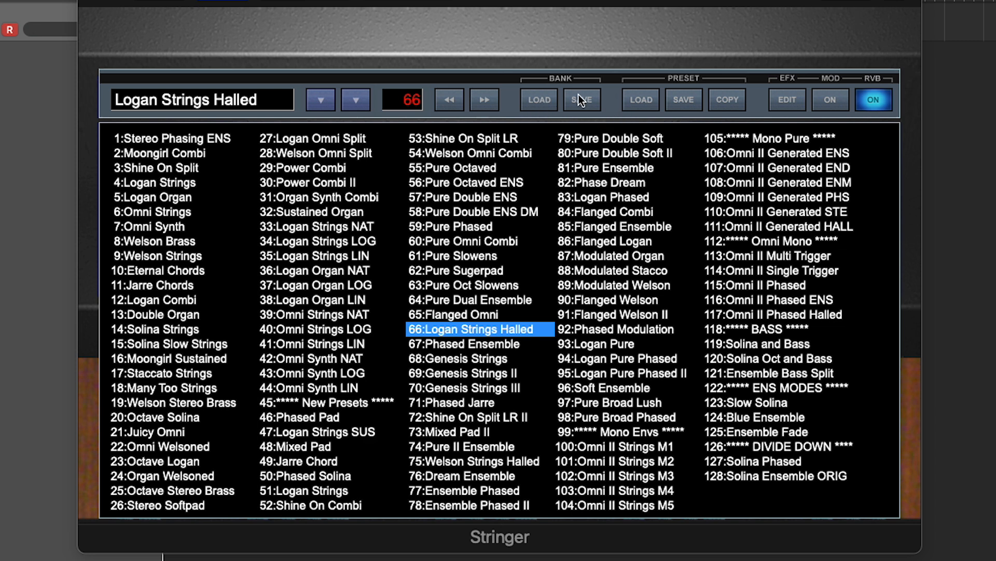
Load the STRINGER_EMPTY bank and fill its slot 1 with the saved Solina Phased preset file.
{"action": "left_click", "coordinate": [538, 101]}
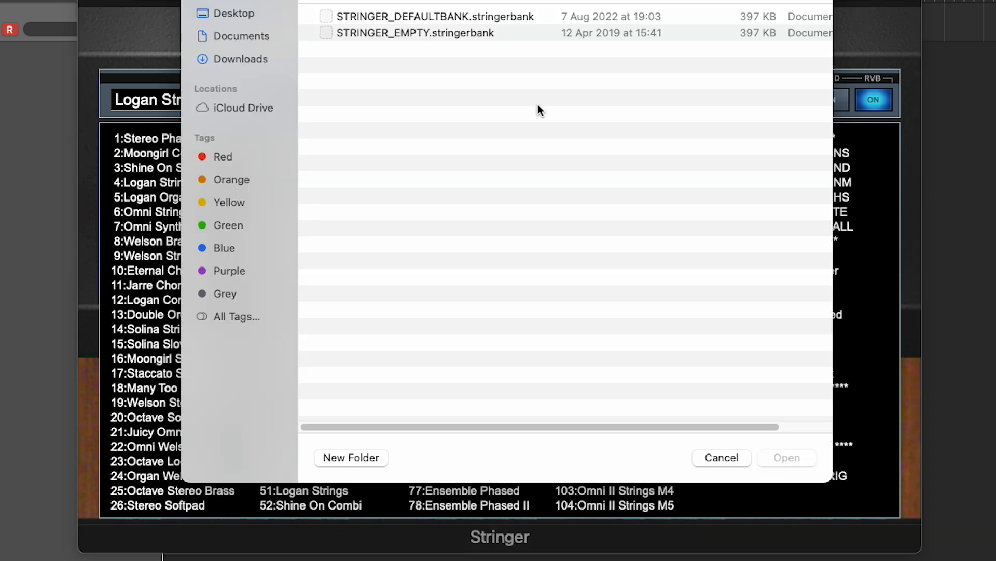
{"action": "left_click", "coordinate": [410, 33]}
{"action": "double_click", "coordinate": [410, 33]}
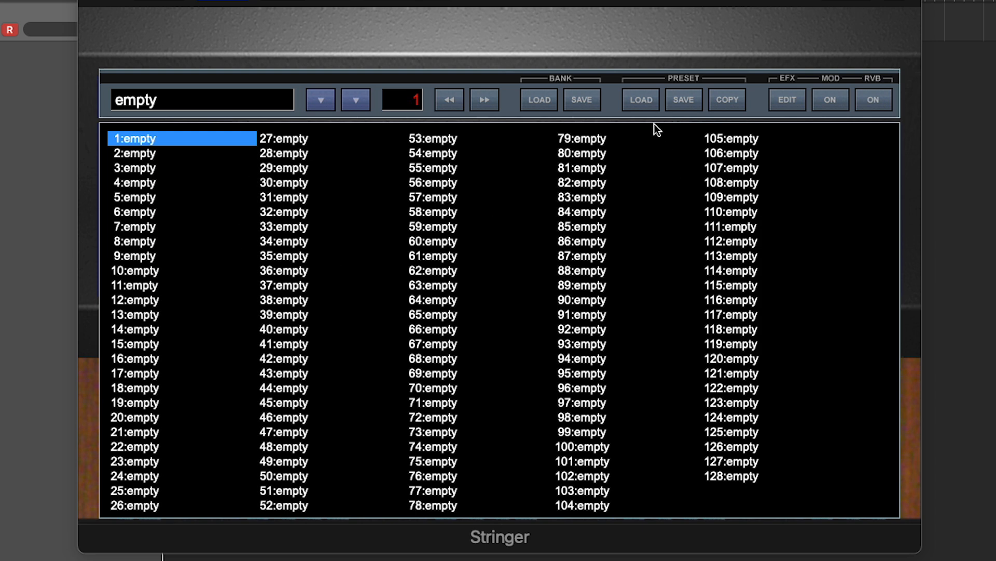
{"action": "left_click", "coordinate": [643, 99]}
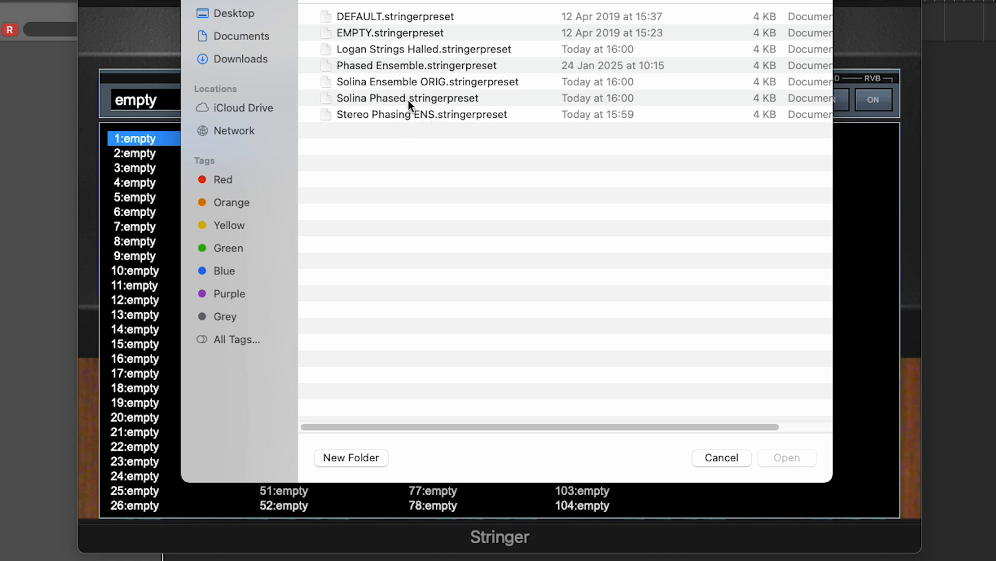
{"action": "double_click", "coordinate": [391, 99]}
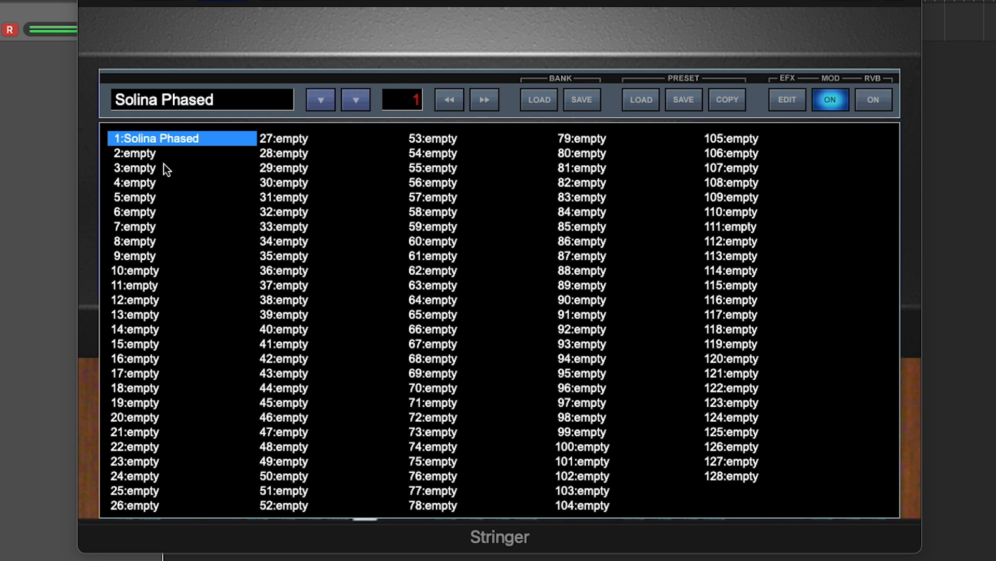
Select empty slot 2 and load the saved Solina Ensemble ORIG preset file into it.
{"action": "left_click", "coordinate": [139, 153]}
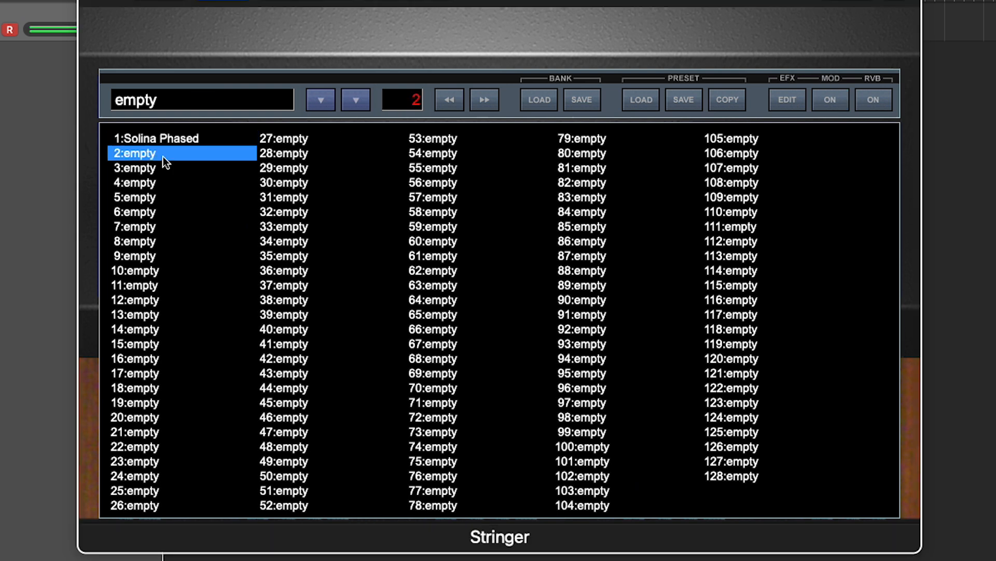
{"action": "left_click", "coordinate": [690, 104]}
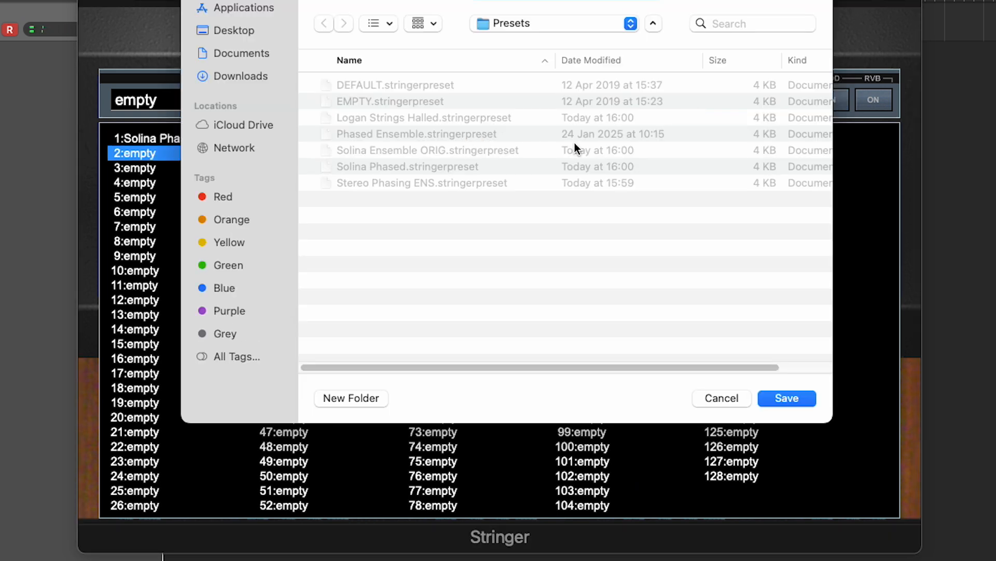
{"action": "left_click", "coordinate": [729, 398]}
{"action": "left_click", "coordinate": [646, 106]}
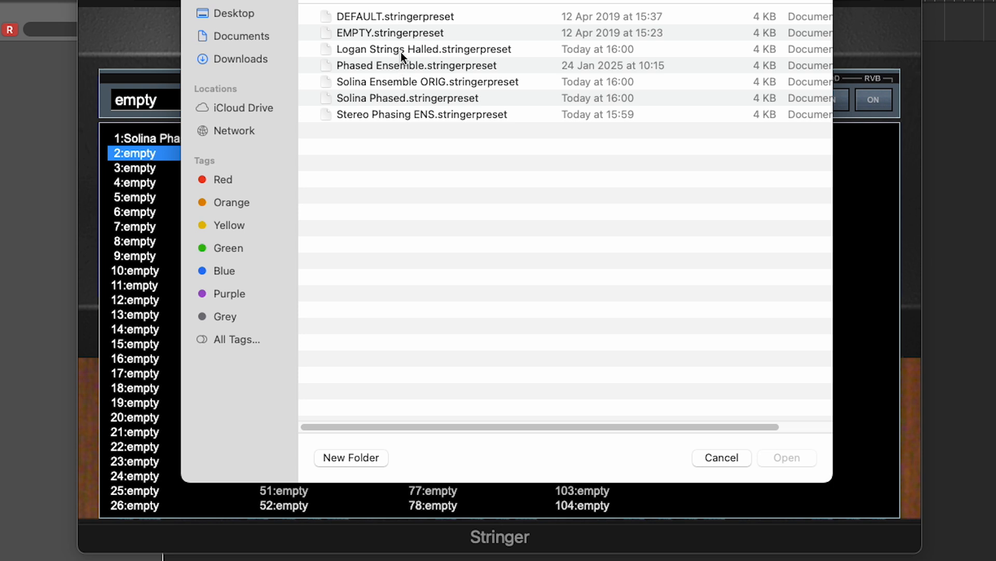
{"action": "double_click", "coordinate": [397, 83]}
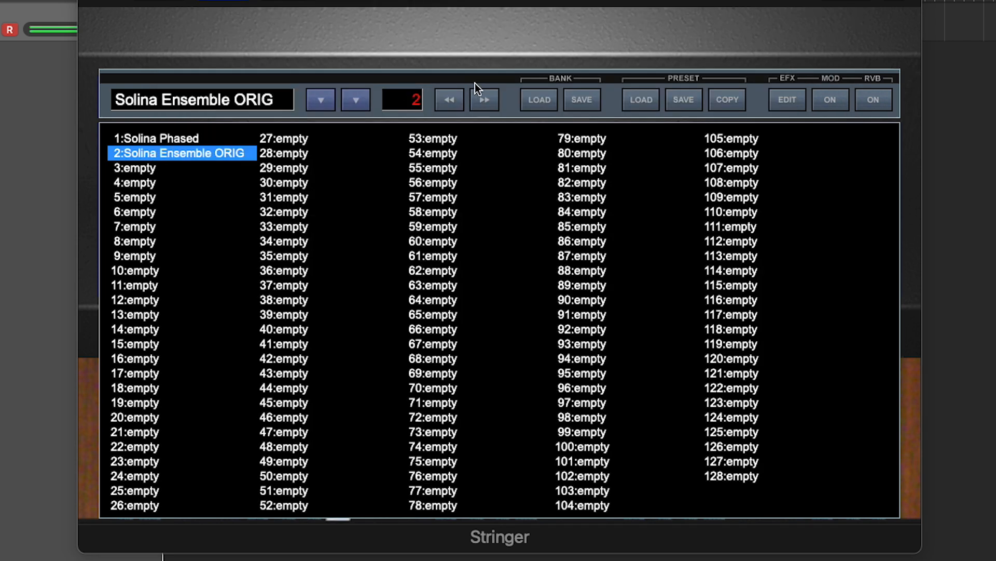
Select empty slot 3 and load the saved Stereo Phasing ENS preset file into it.
{"action": "left_click", "coordinate": [494, 101]}
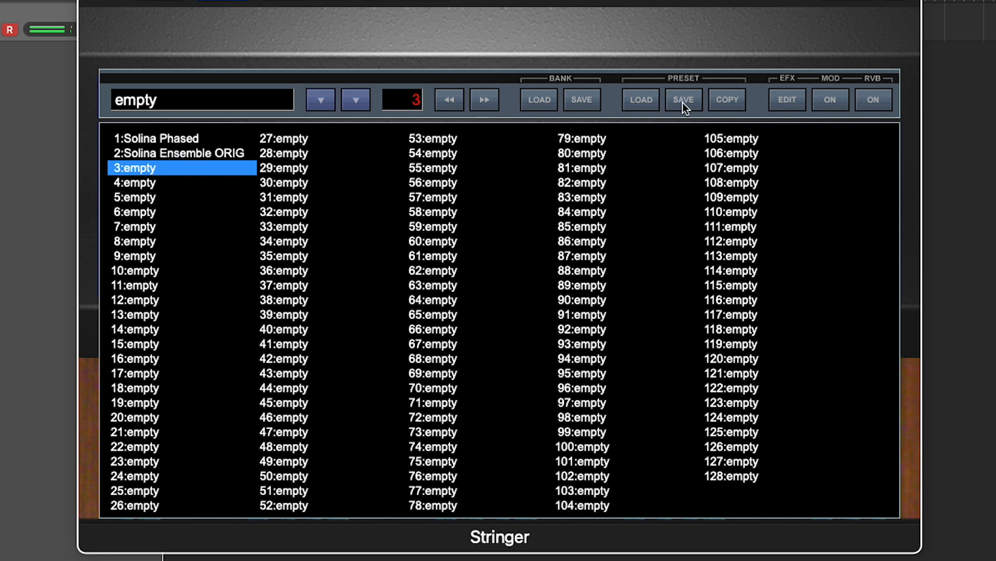
{"action": "left_click", "coordinate": [639, 106]}
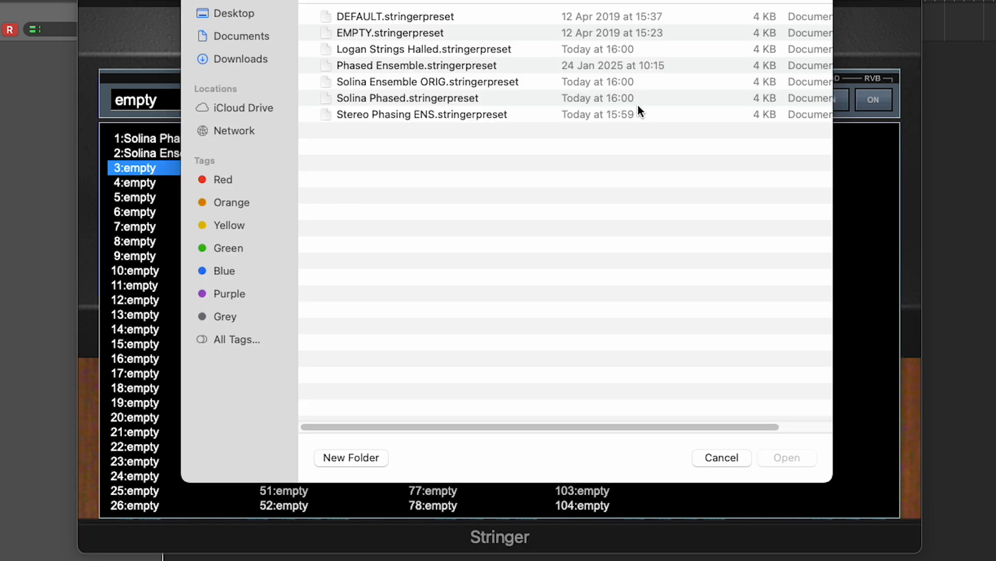
{"action": "double_click", "coordinate": [404, 114]}
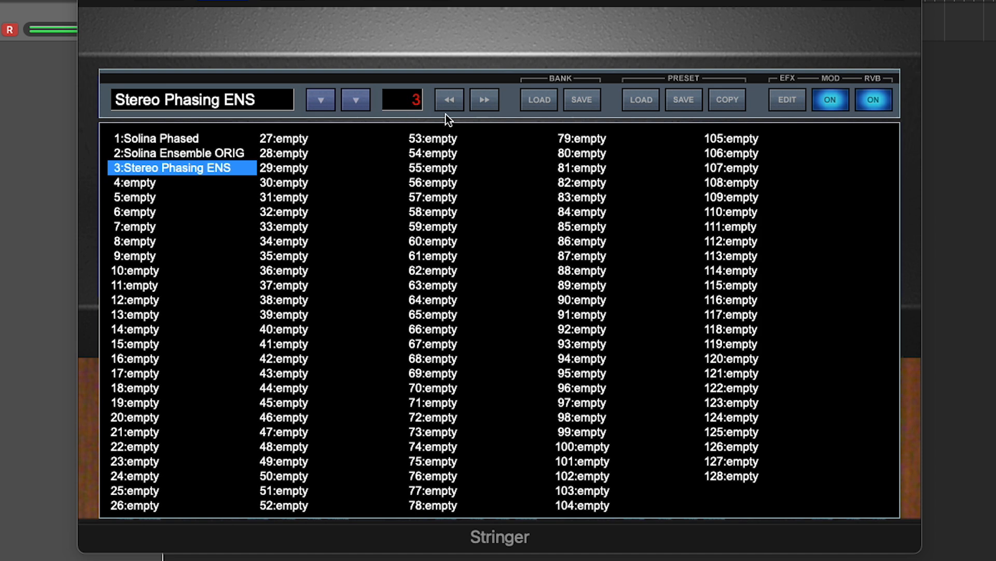
Select empty slot 4 and load the saved Logan Strings Halled preset file into it.
{"action": "left_click", "coordinate": [487, 103]}
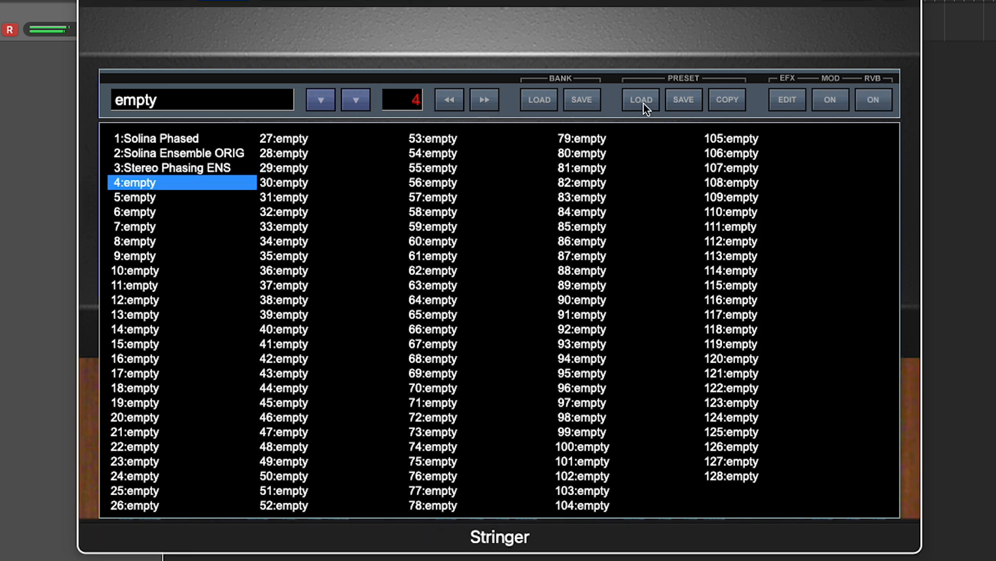
{"action": "left_click", "coordinate": [643, 101]}
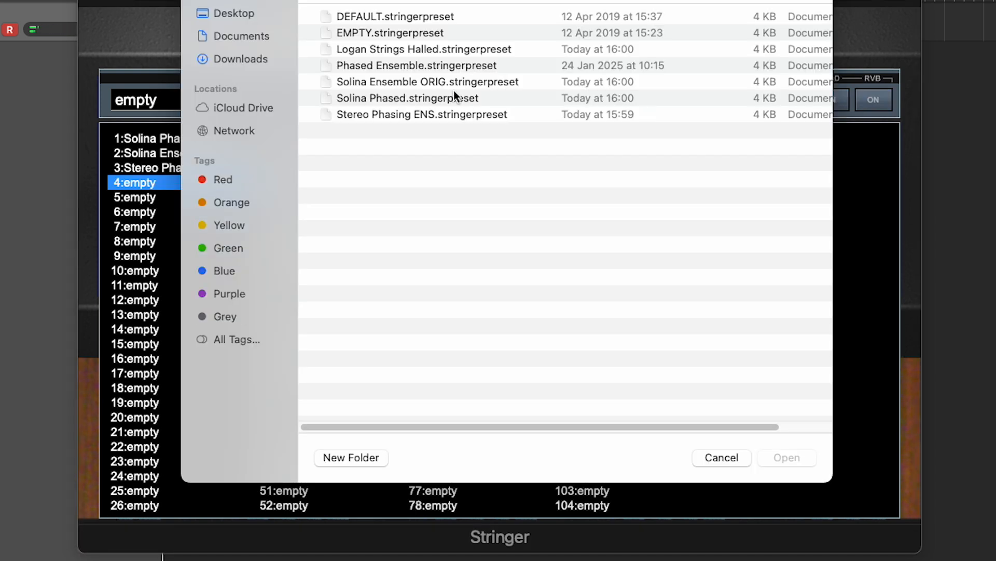
{"action": "double_click", "coordinate": [409, 48]}
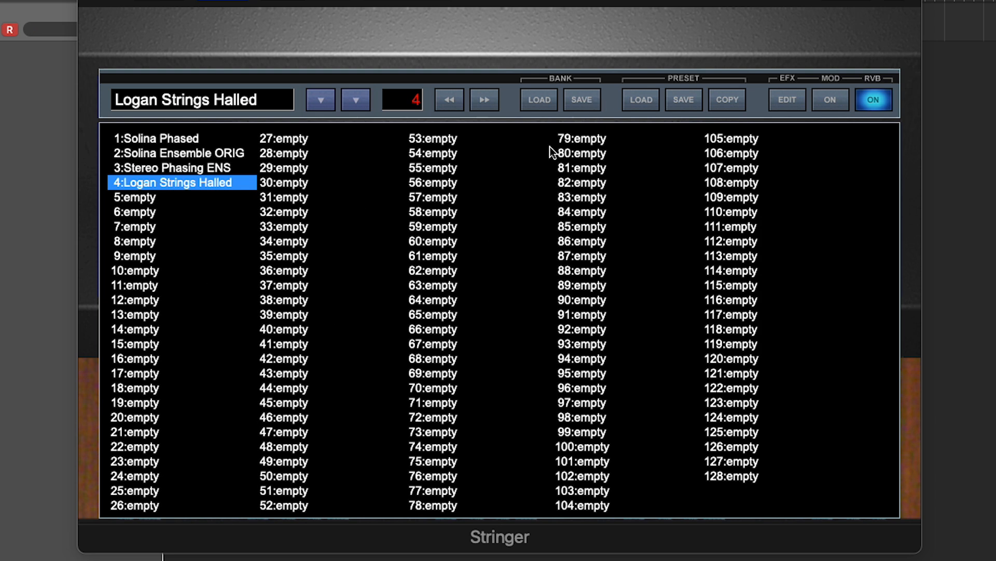
Save the four-preset bank in the Banks folder under the name STRINGER_OWNBANK.
{"action": "left_click", "coordinate": [584, 101]}
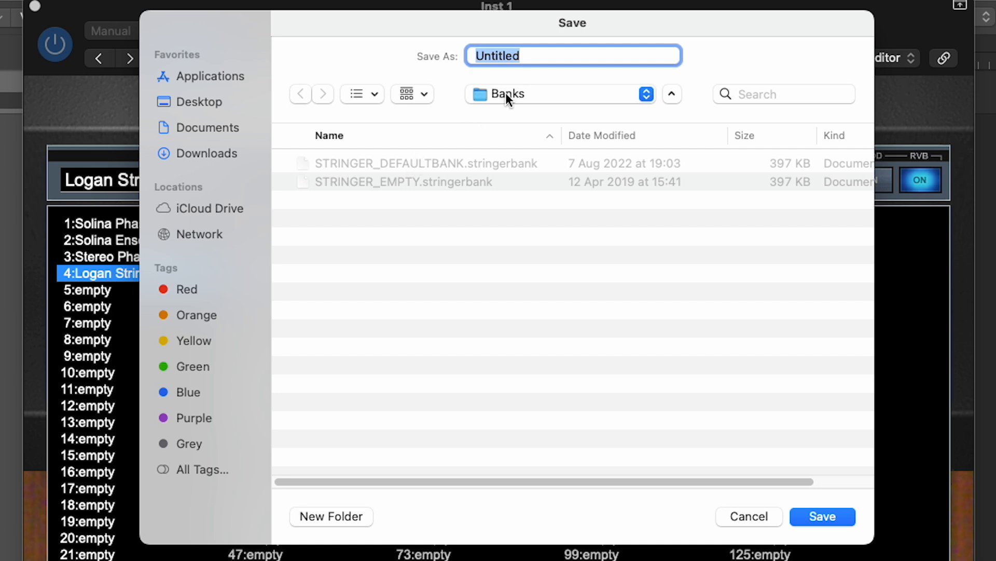
{"action": "type", "text": "S"}
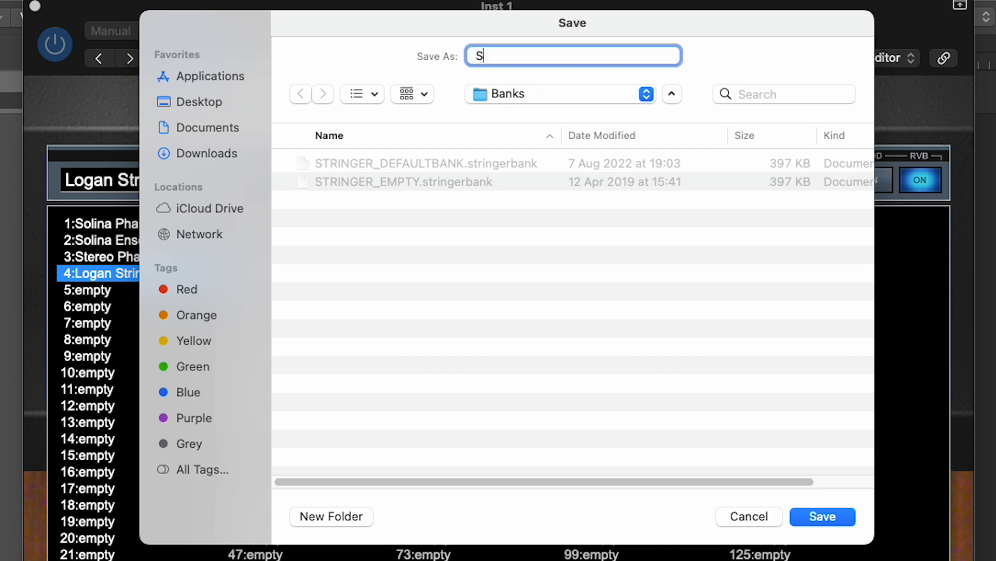
{"action": "type", "text": "TRINHER_OWN"}
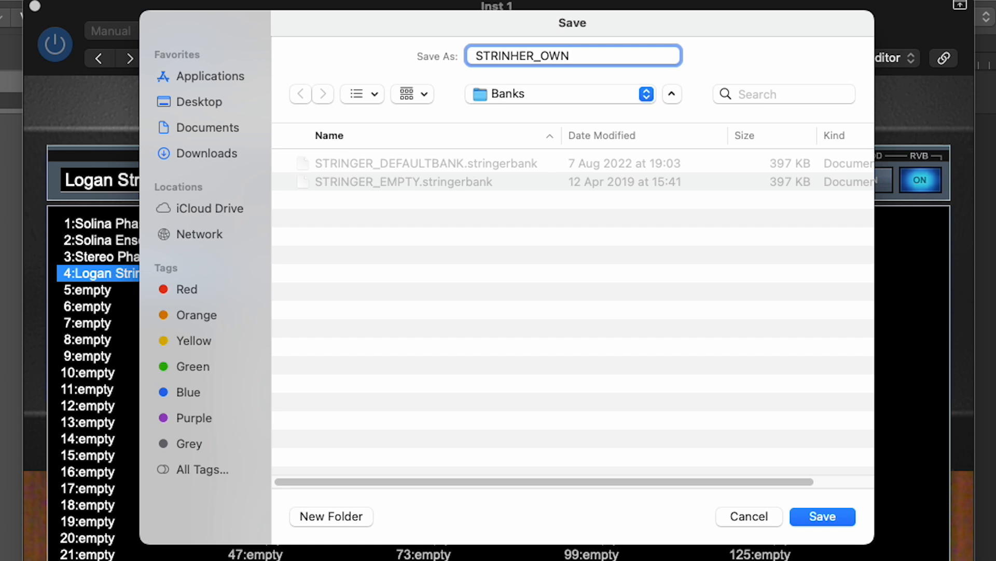
{"action": "type", "text": "SELECTION"}
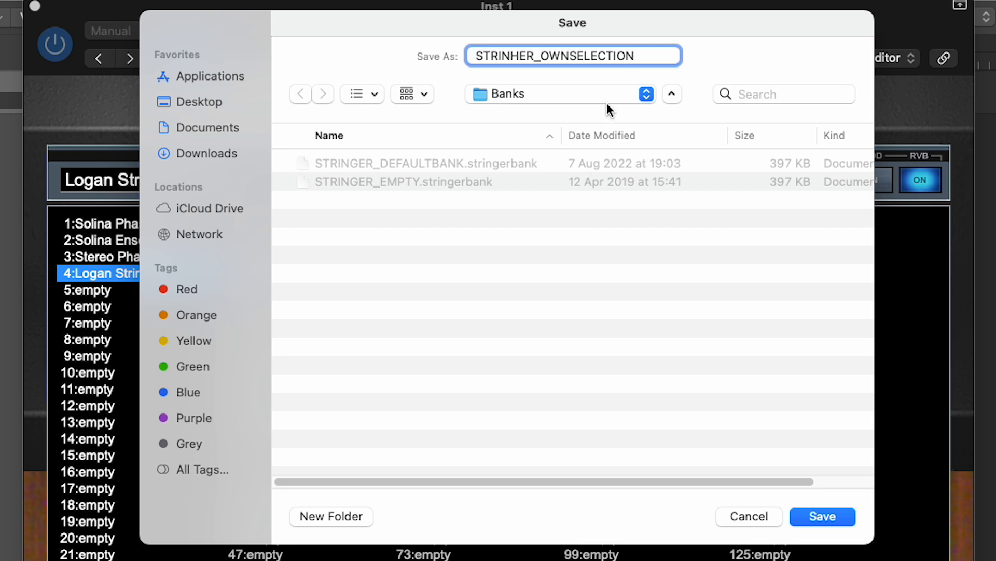
{"action": "left_click_drag", "start_coordinate": [634, 58], "coordinate": [569, 57]}
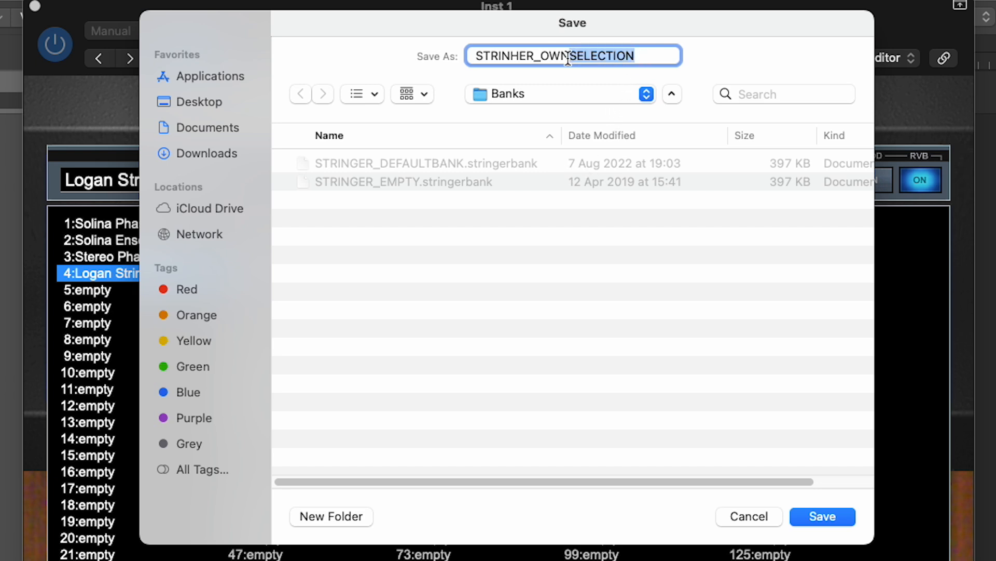
{"action": "type", "text": "BANK"}
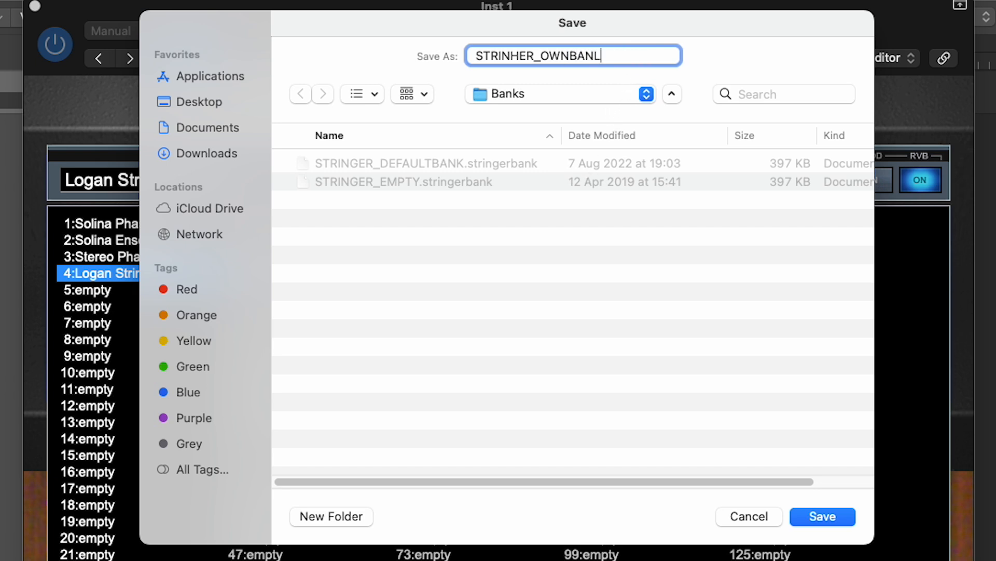
{"action": "key", "text": "BackSpace"}
{"action": "type", "text": "K"}
{"action": "left_click", "coordinate": [520, 57]}
{"action": "key", "text": "BackSpace"}
{"action": "type", "text": "G"}
{"action": "left_click", "coordinate": [824, 517]}
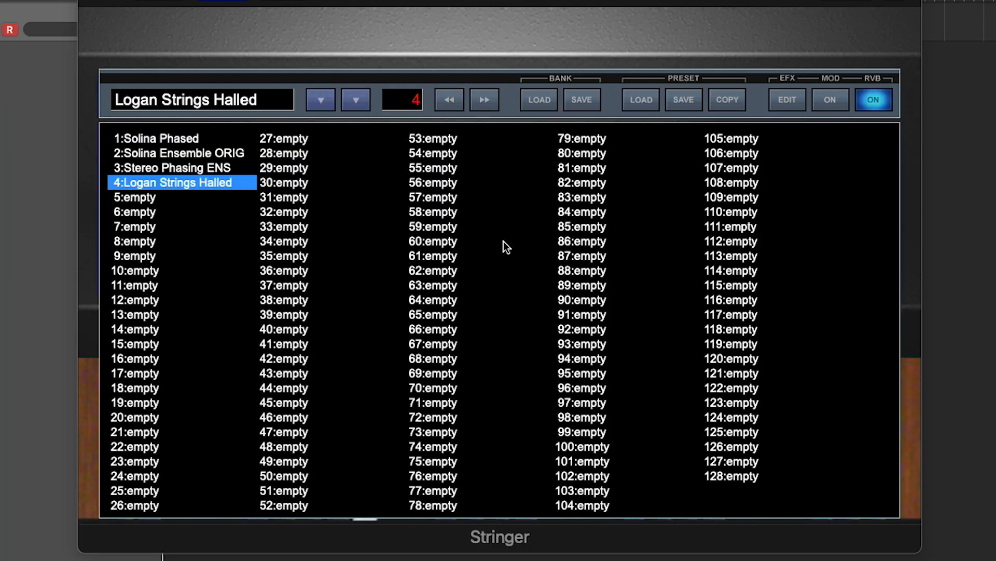
Load the STRINGER_DEFAULTBANK bank in place of the custom bank.
{"action": "left_click", "coordinate": [548, 98]}
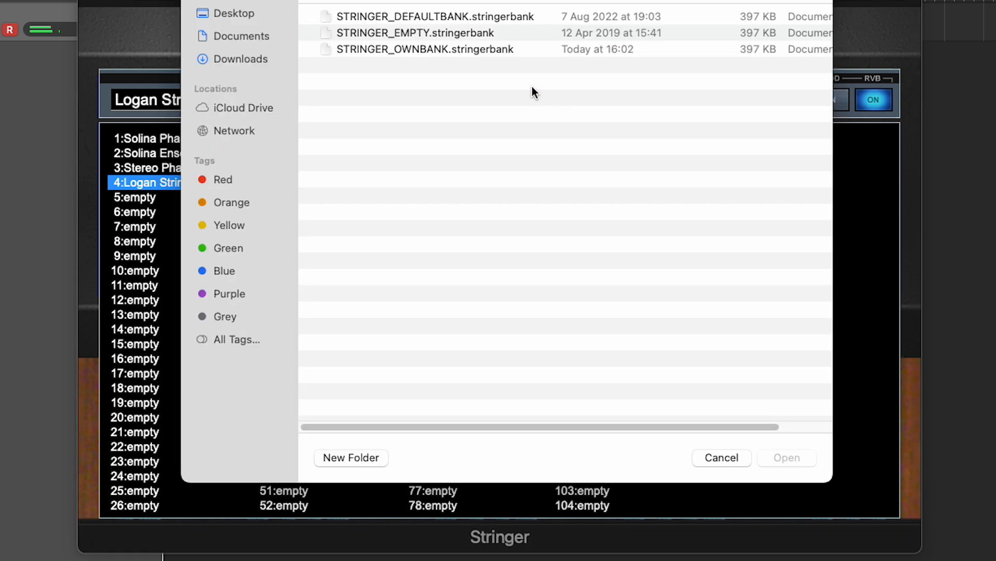
{"action": "left_click", "coordinate": [449, 16]}
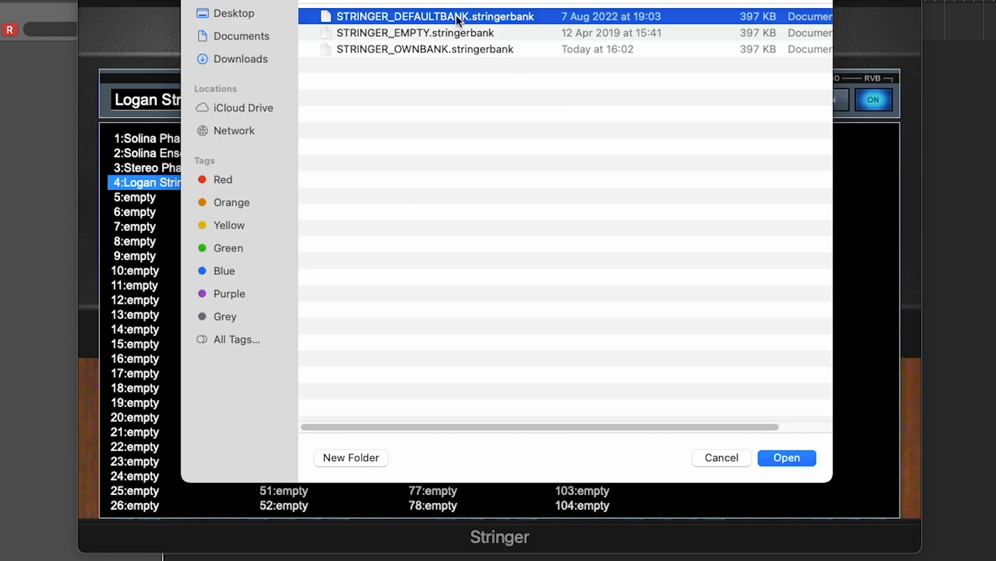
{"action": "double_click", "coordinate": [456, 16]}
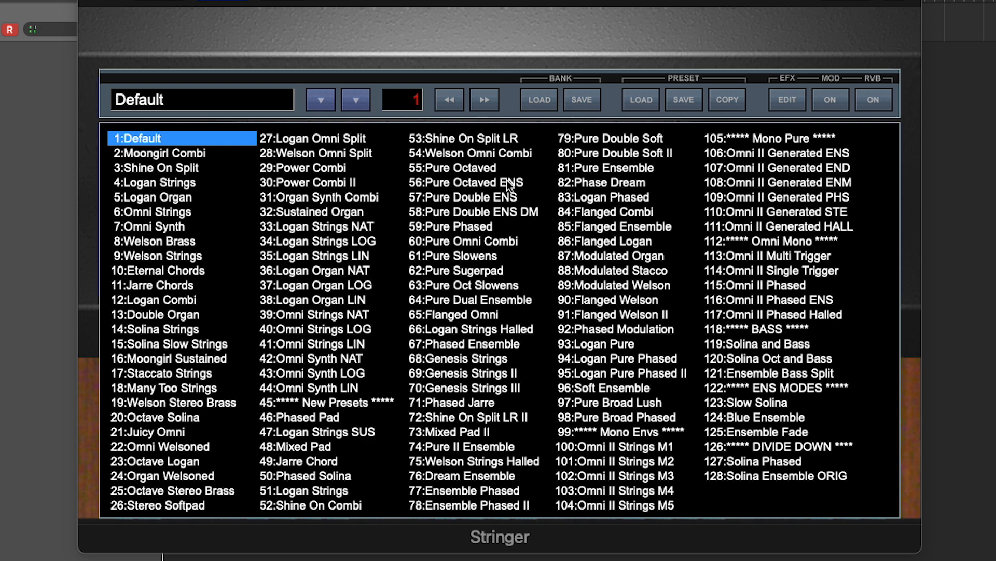
Reload the saved STRINGER_OWNBANK bank and check presets 2, 3 and 4, finishing on preset 1, Solina Phased.
{"action": "left_click", "coordinate": [546, 100]}
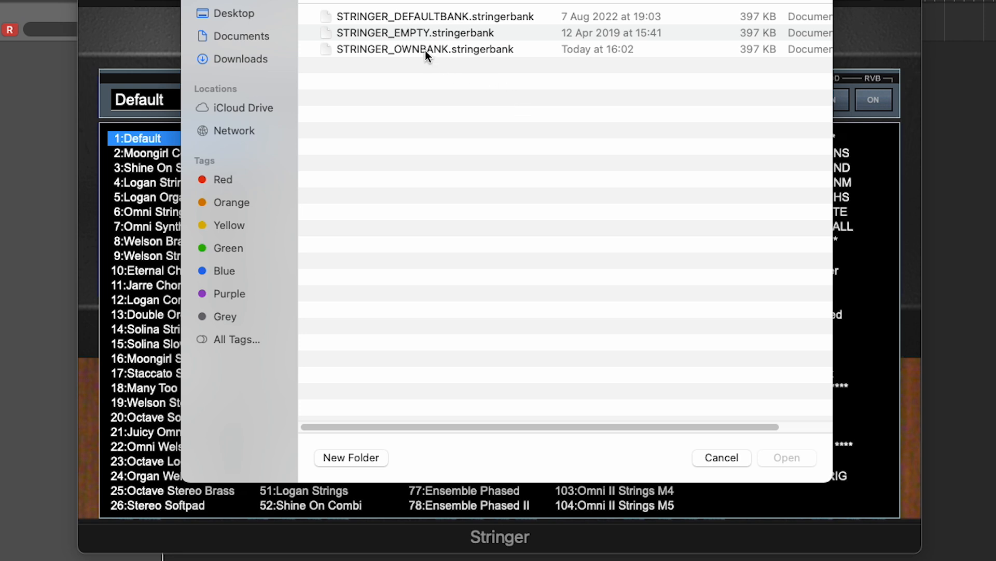
{"action": "double_click", "coordinate": [425, 50]}
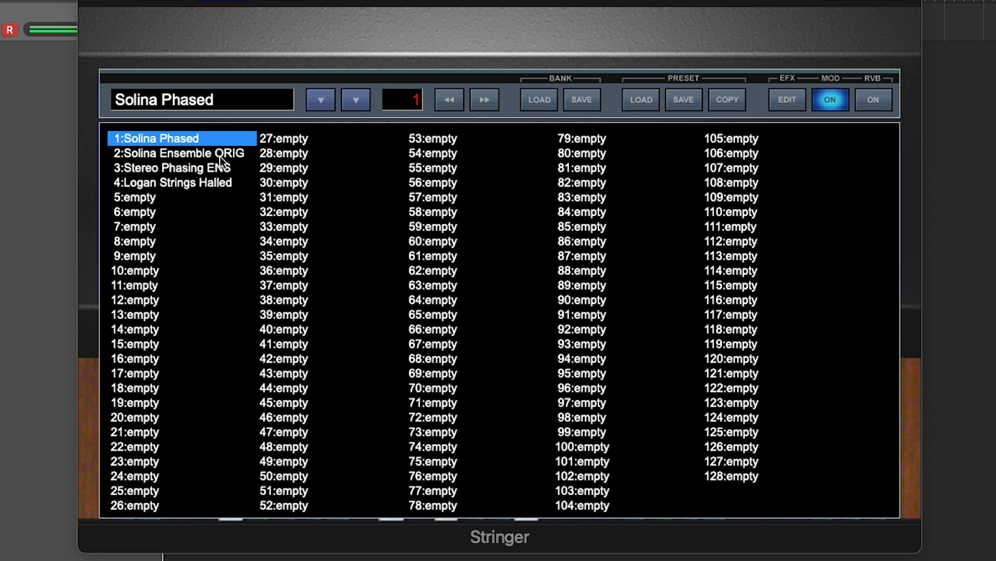
{"action": "left_click", "coordinate": [220, 157]}
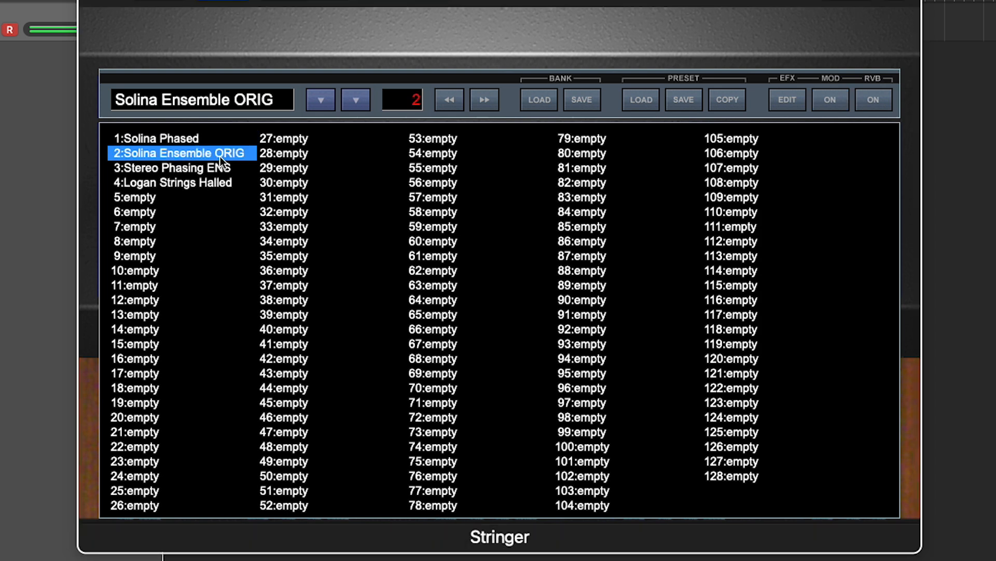
{"action": "left_click", "coordinate": [215, 170]}
{"action": "left_click", "coordinate": [212, 183]}
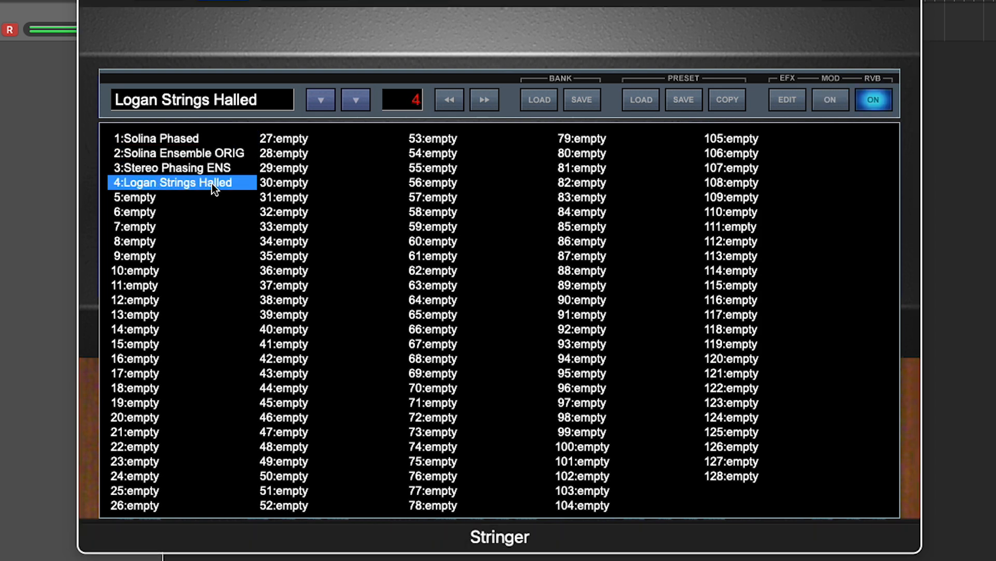
{"action": "left_click", "coordinate": [184, 144]}
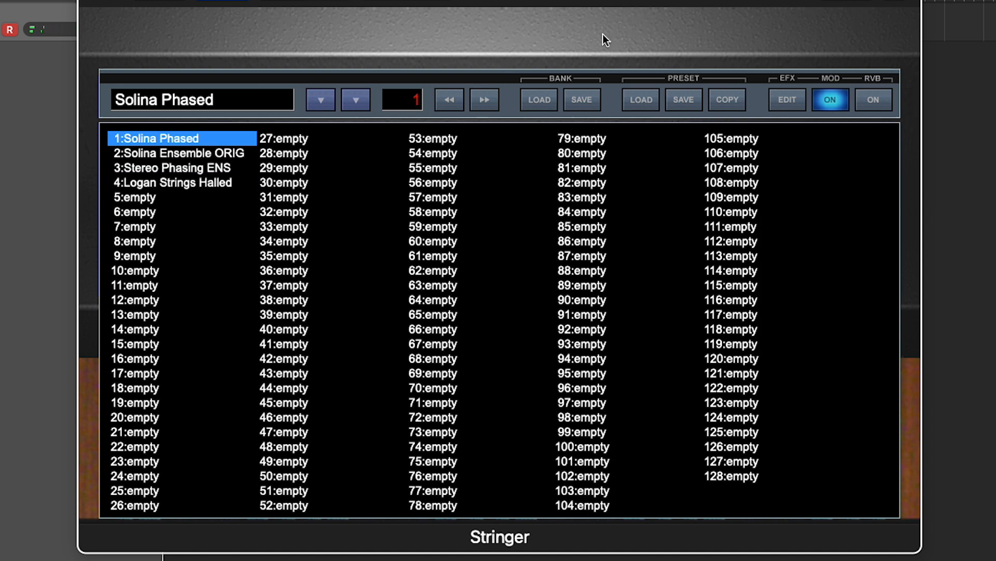
Load STRINGER_DEFAULTBANK again and audition presets 72 Shine On Split LR II, 66 Logan Strings Halled and 83 Logan Phased.
{"action": "left_click", "coordinate": [542, 98]}
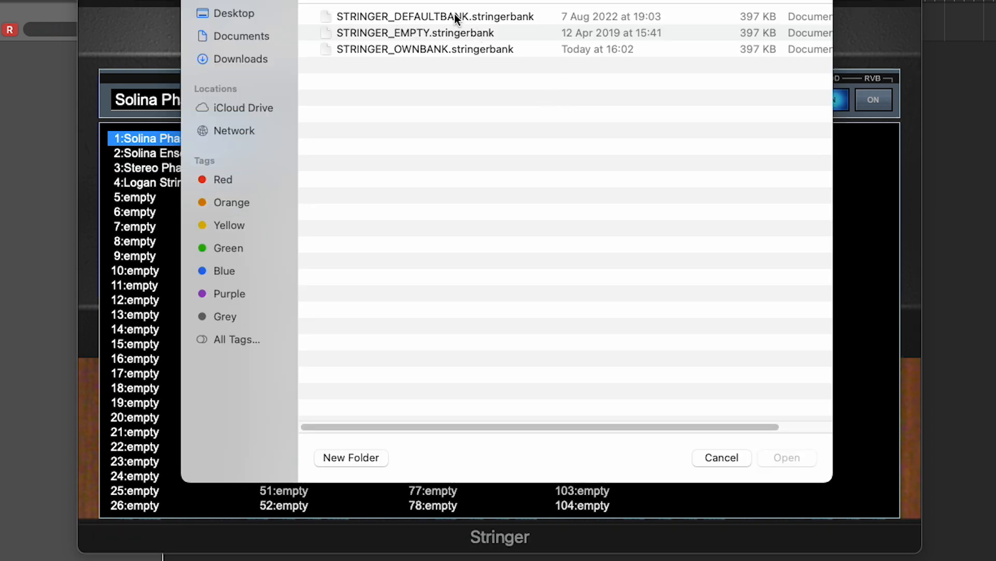
{"action": "double_click", "coordinate": [456, 17]}
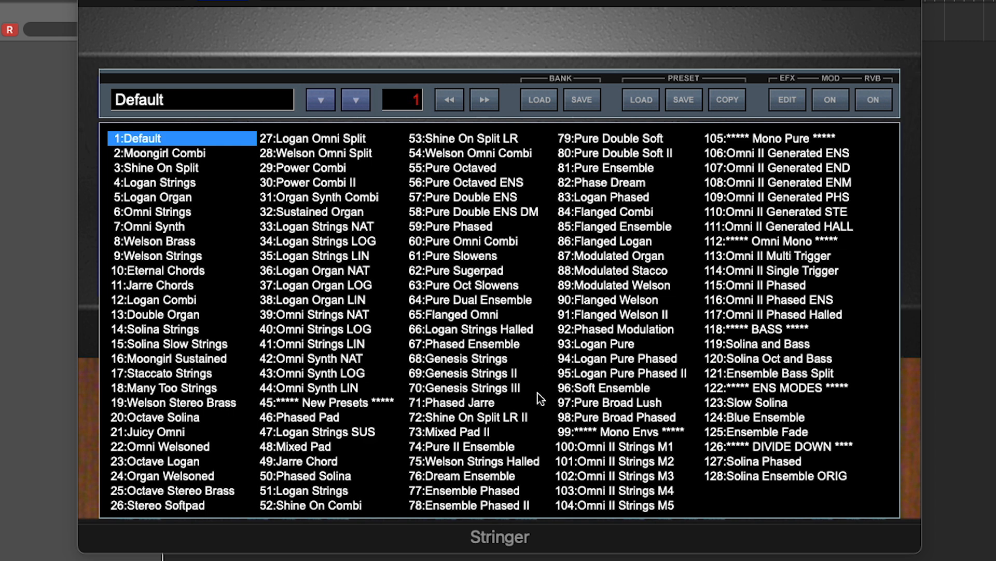
{"action": "left_click", "coordinate": [512, 420]}
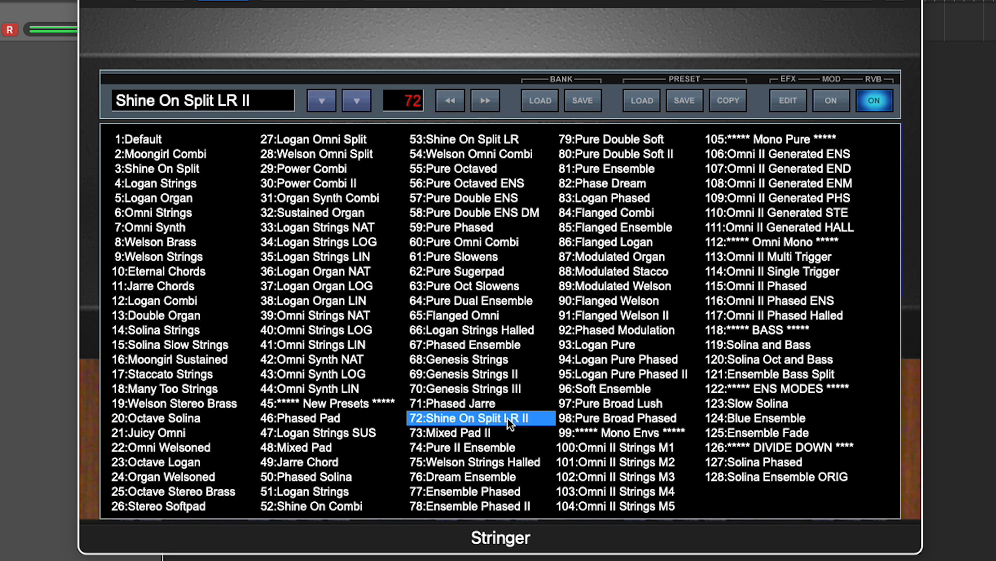
{"action": "left_click", "coordinate": [493, 330]}
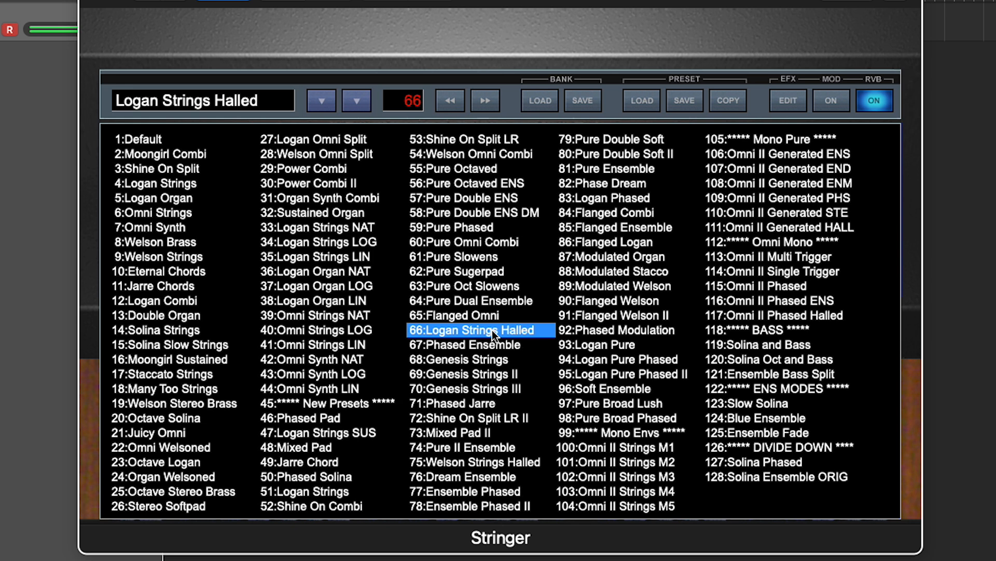
{"action": "left_click", "coordinate": [629, 199]}
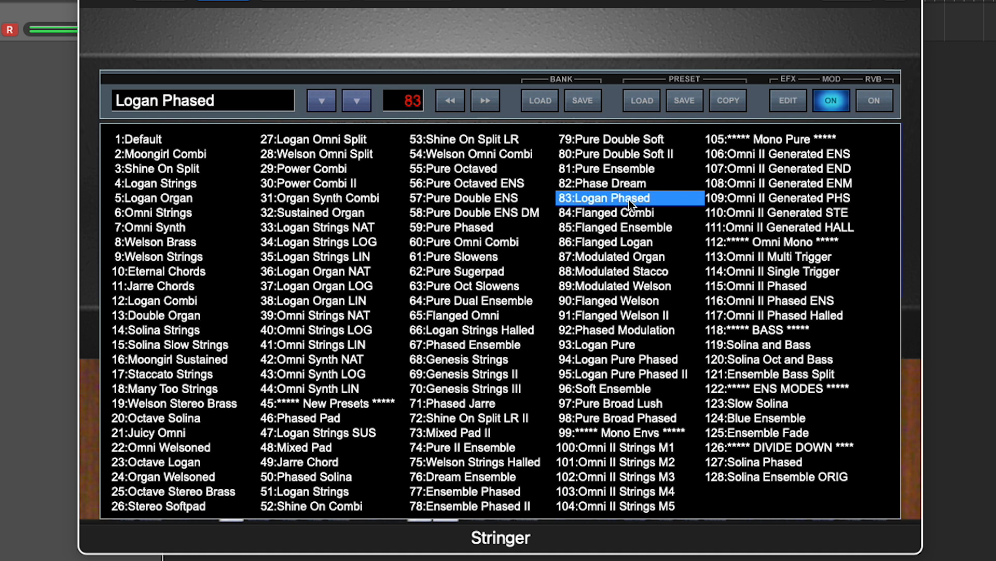
Audition presets 46 Phased Pad through 52 Shine On Combi in order, plus 55 Pure Octaved and 56 Pure Octaved ENS.
{"action": "left_click", "coordinate": [319, 421]}
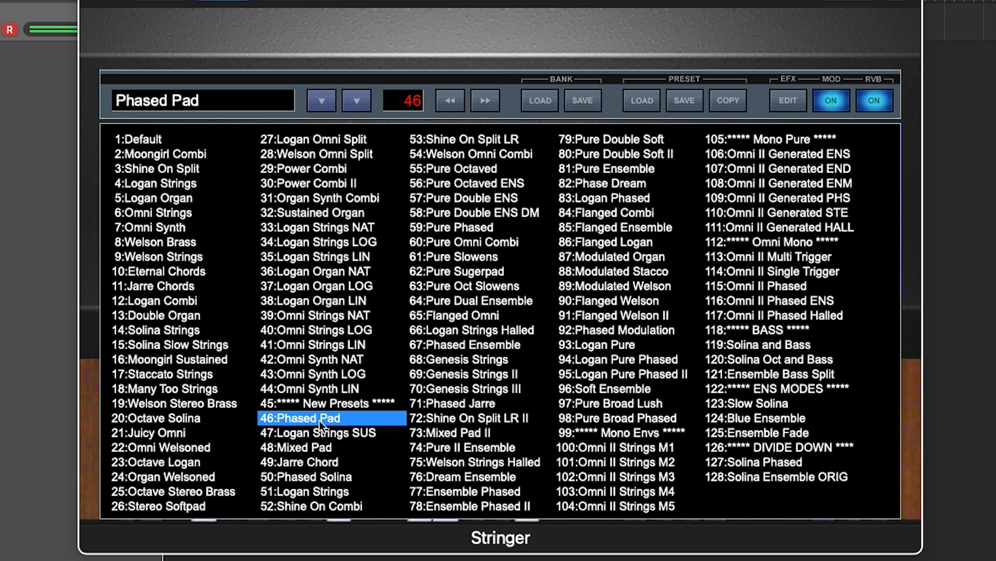
{"action": "left_click", "coordinate": [344, 435]}
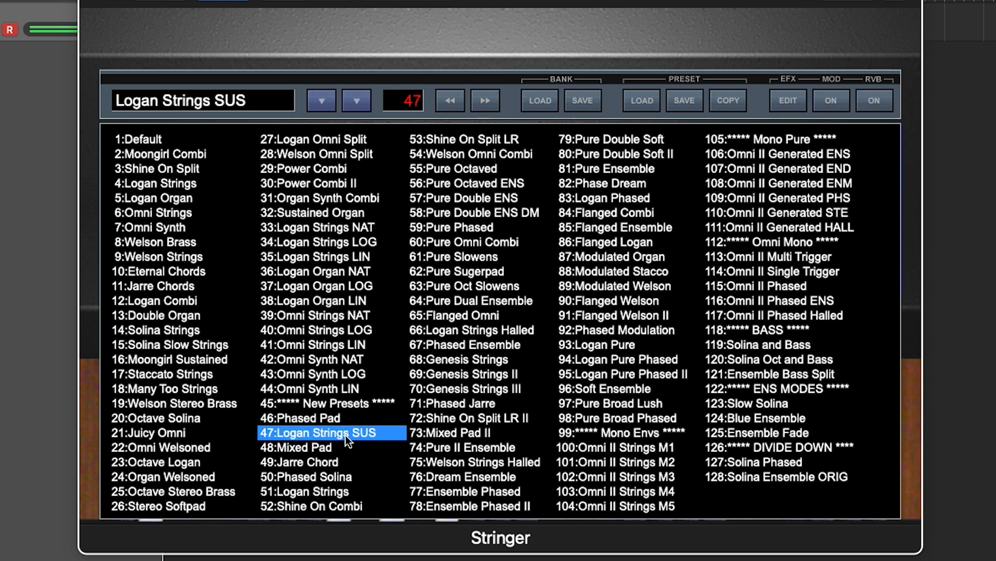
{"action": "left_click", "coordinate": [313, 449]}
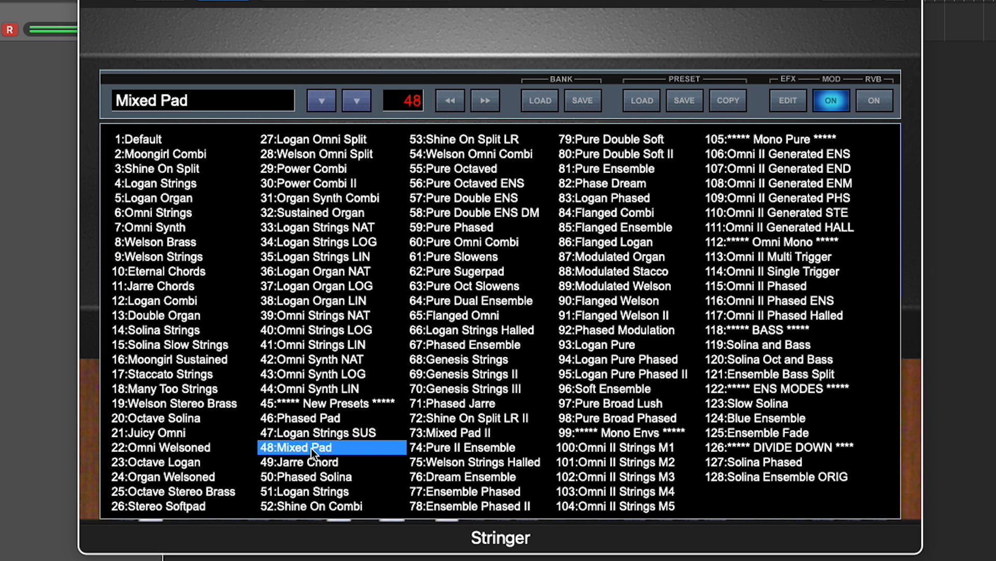
{"action": "left_click", "coordinate": [325, 464]}
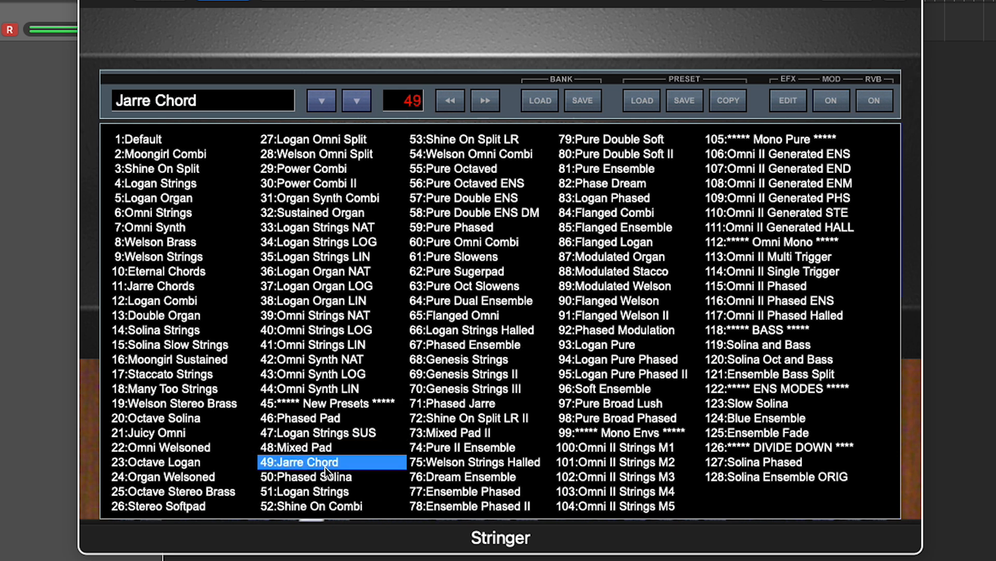
{"action": "left_click", "coordinate": [329, 476]}
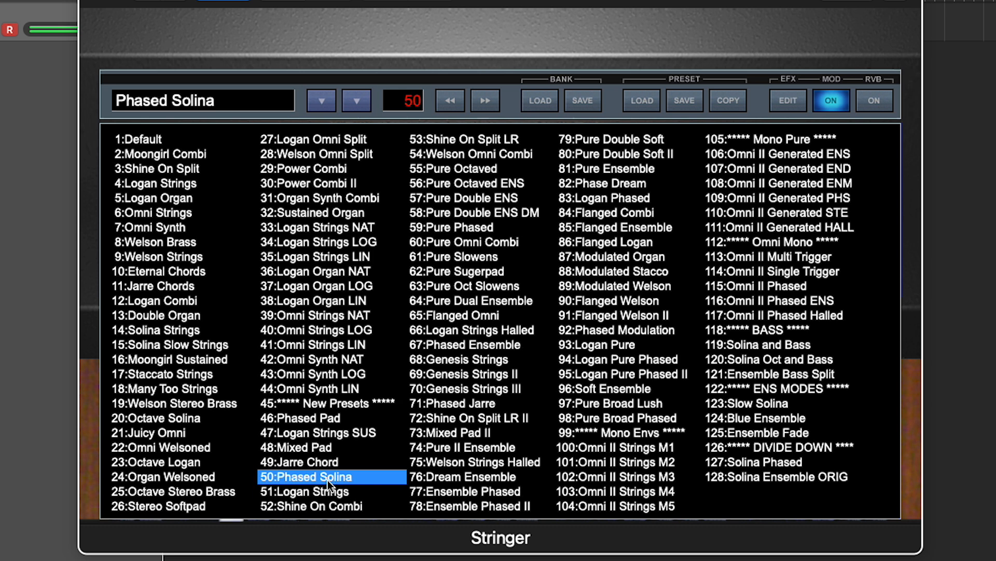
{"action": "left_click", "coordinate": [323, 492]}
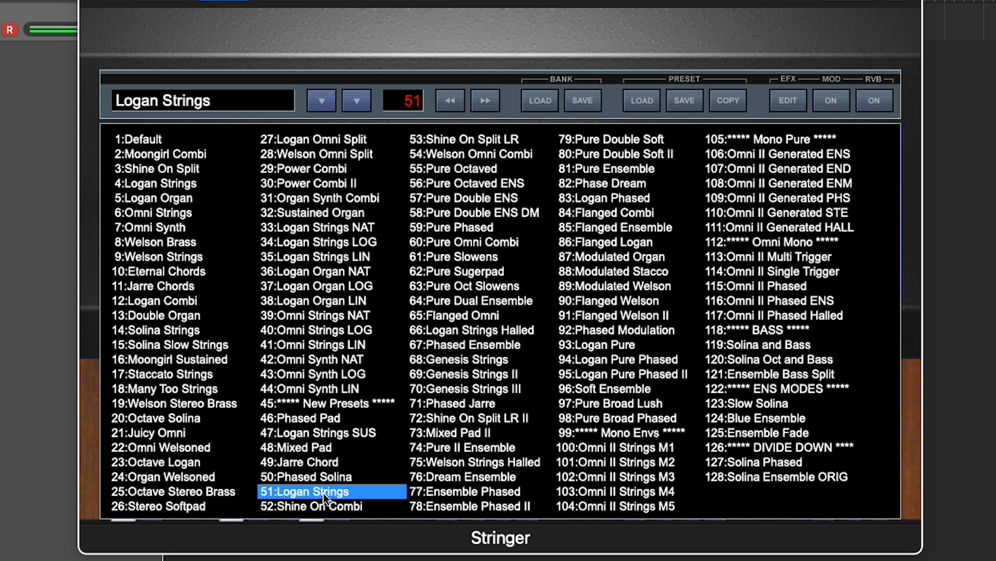
{"action": "left_click", "coordinate": [360, 507]}
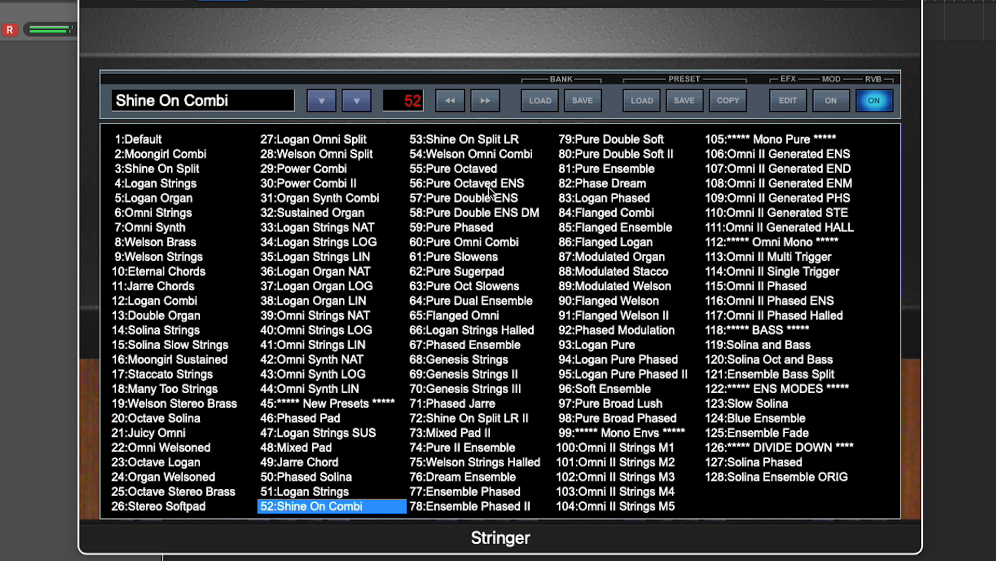
{"action": "left_click", "coordinate": [485, 171]}
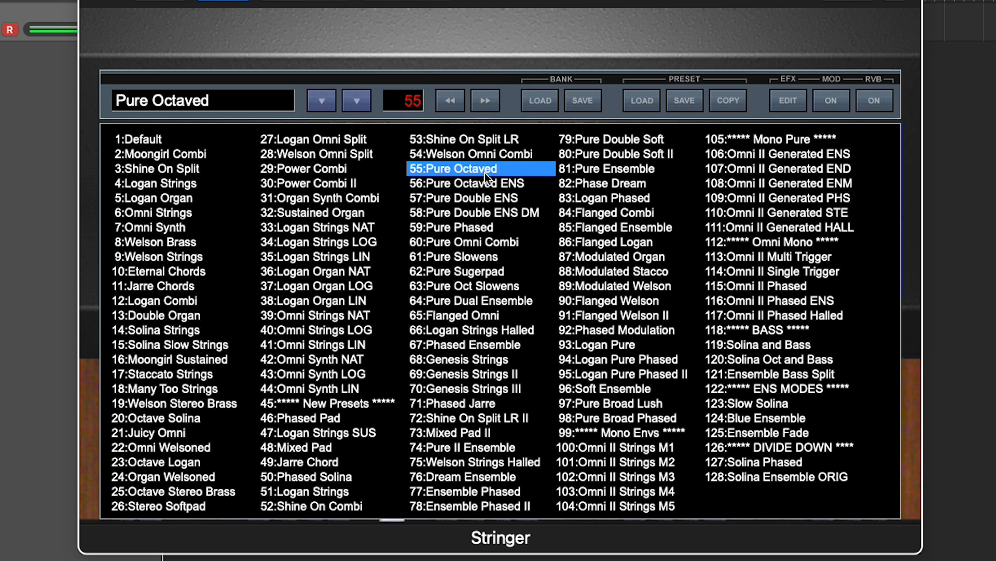
{"action": "left_click", "coordinate": [495, 181]}
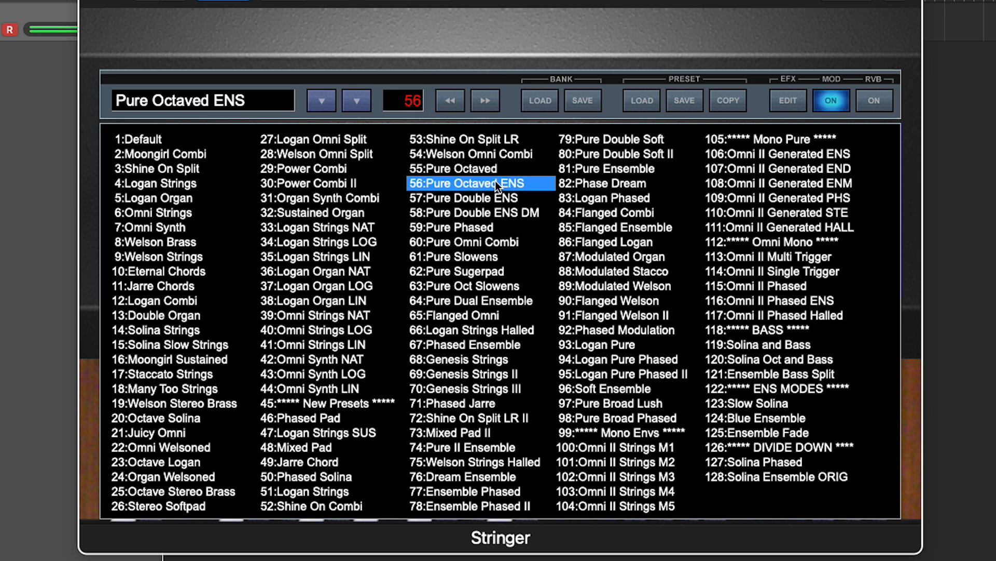
Audition preset 57 Pure Double ENS, plus presets 62 Pure Sugerpad through 67 Phased Ensemble in order.
{"action": "left_click", "coordinate": [487, 196]}
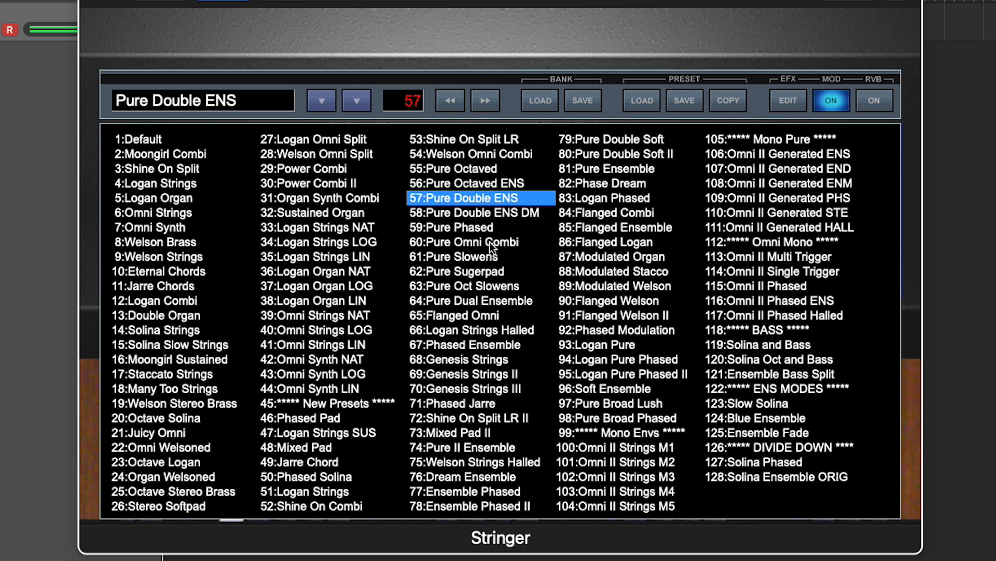
{"action": "left_click", "coordinate": [488, 271]}
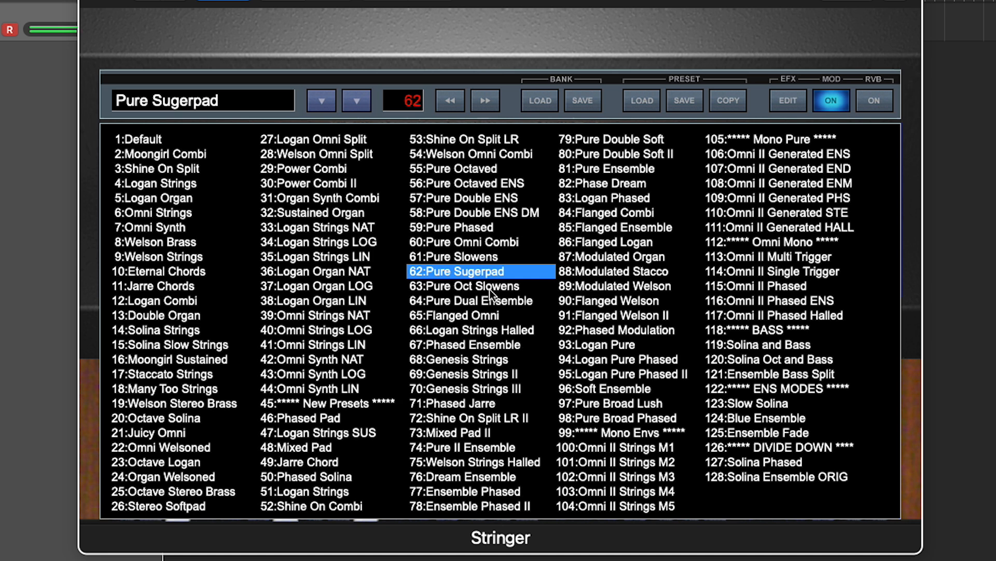
{"action": "left_click", "coordinate": [489, 286]}
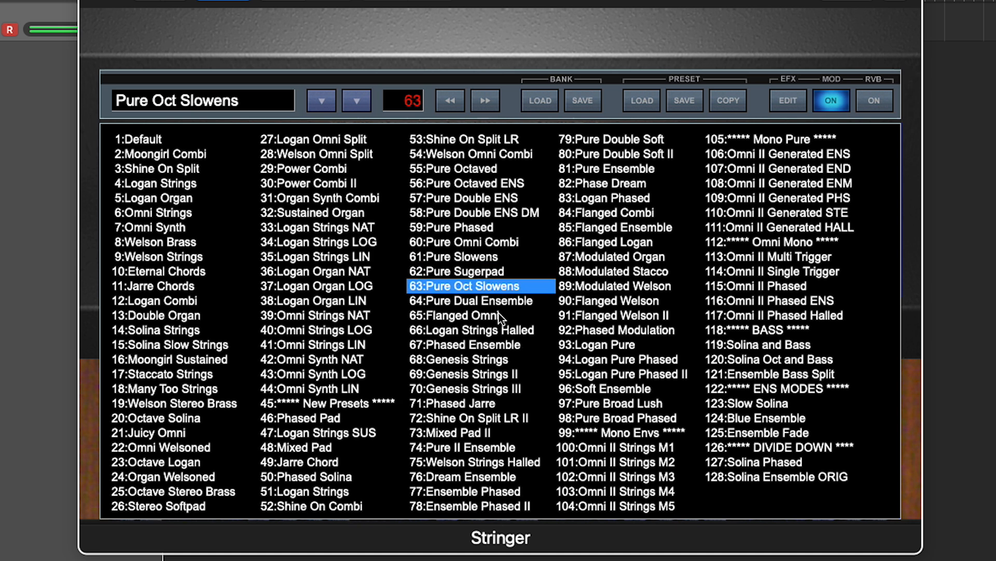
{"action": "left_click", "coordinate": [506, 303]}
{"action": "left_click", "coordinate": [494, 321]}
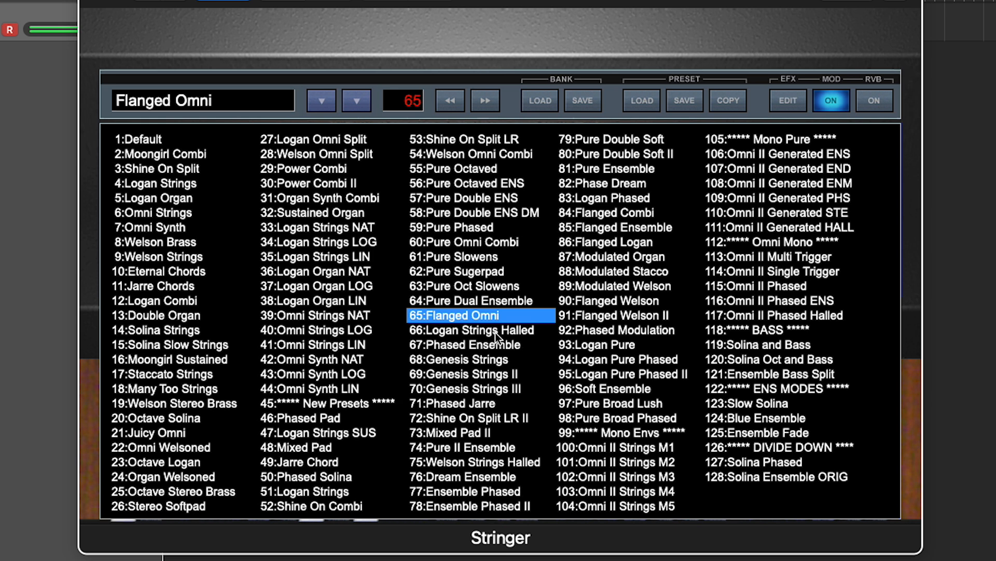
{"action": "left_click", "coordinate": [495, 332]}
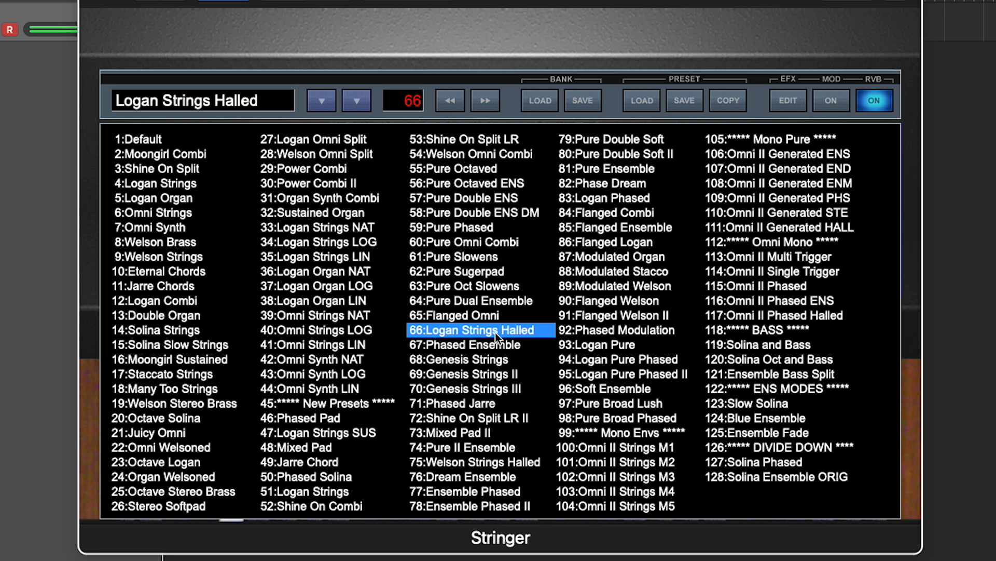
{"action": "left_click", "coordinate": [500, 343]}
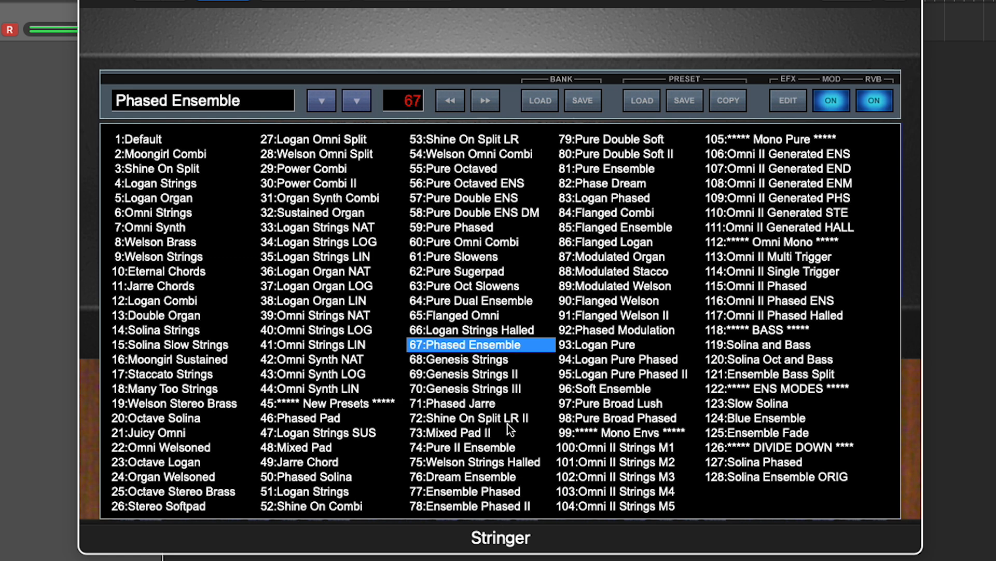
Audition presets 74 Pure II Ensemble, 75 Welson Strings Halled and 76 Dream Ensemble, then select 72 Shine On Split LR II and close the preset list.
{"action": "left_click", "coordinate": [490, 446]}
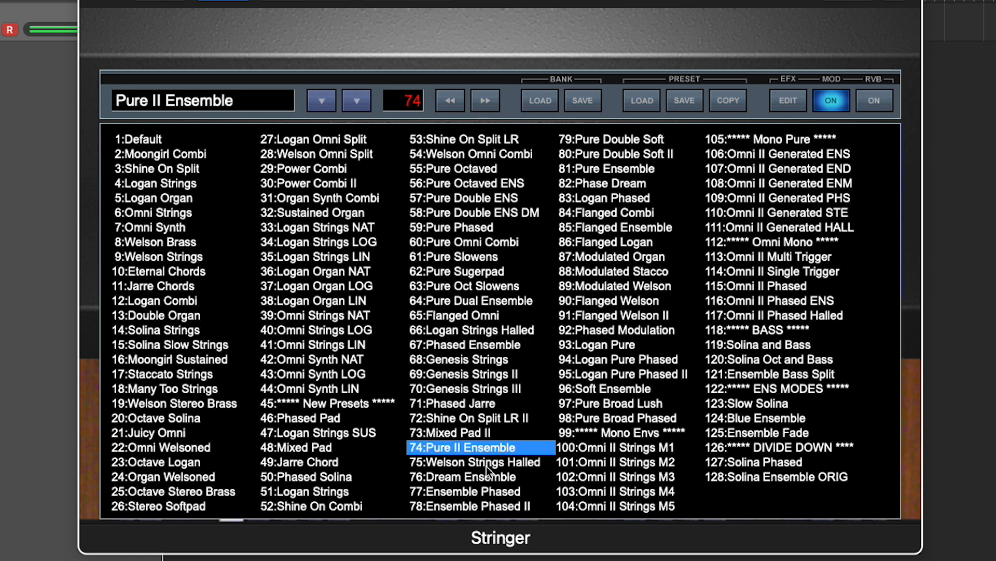
{"action": "left_click", "coordinate": [488, 464]}
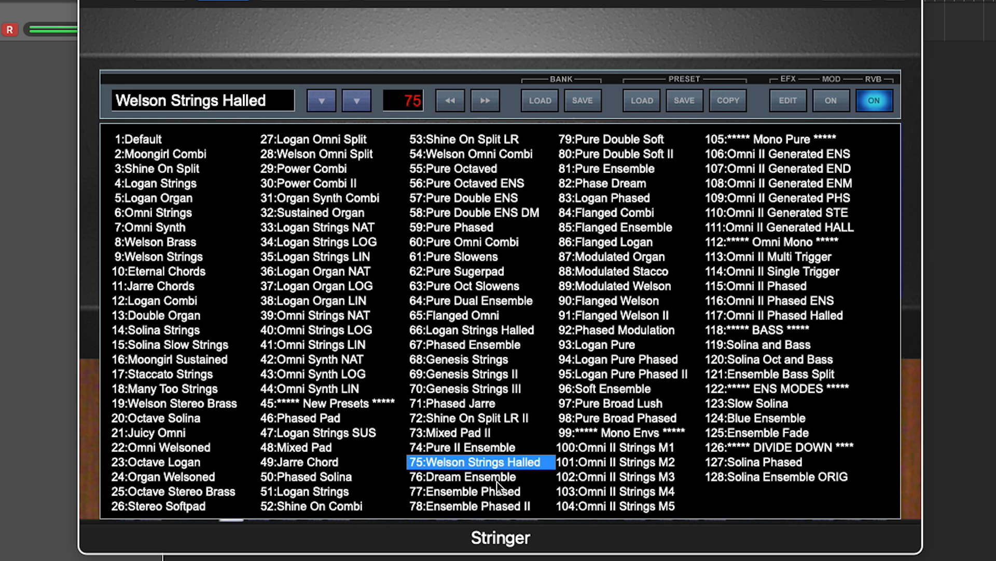
{"action": "left_click", "coordinate": [501, 477]}
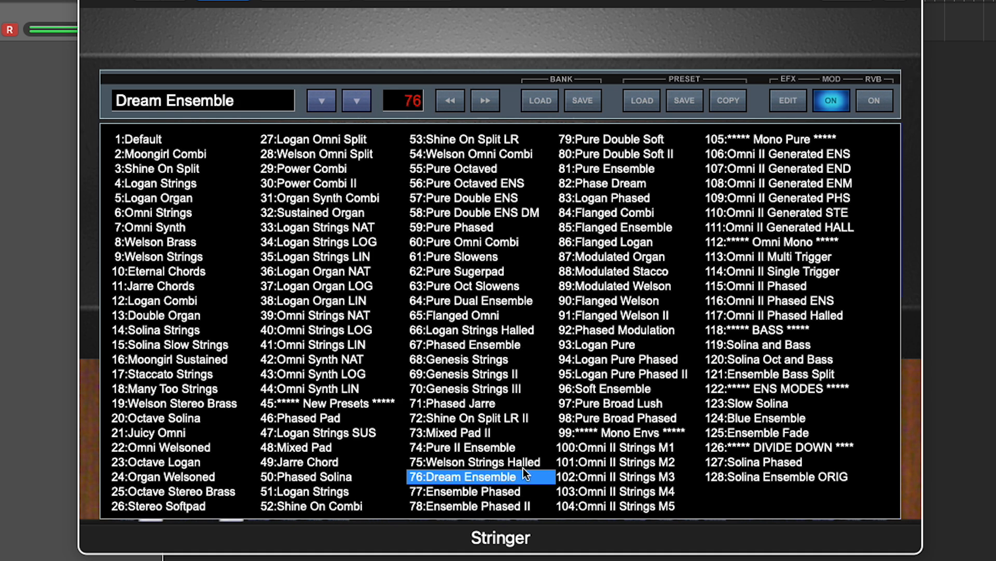
{"action": "left_click", "coordinate": [513, 419]}
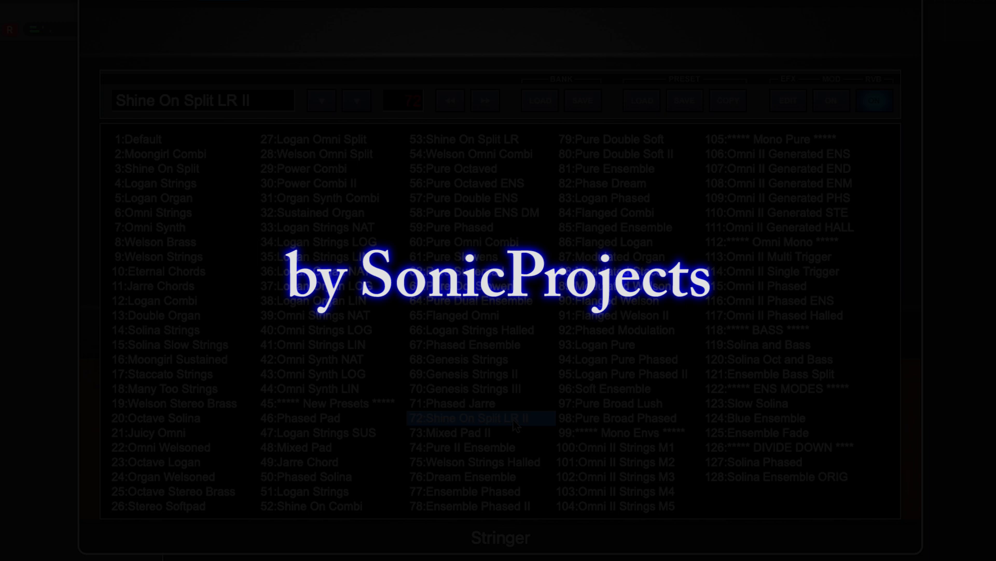
{"action": "left_click", "coordinate": [364, 100]}
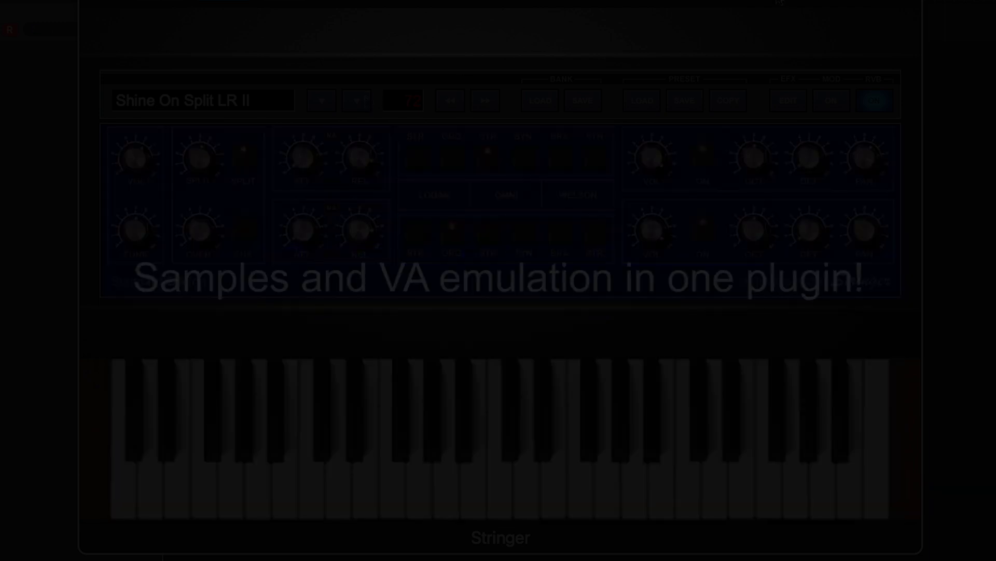